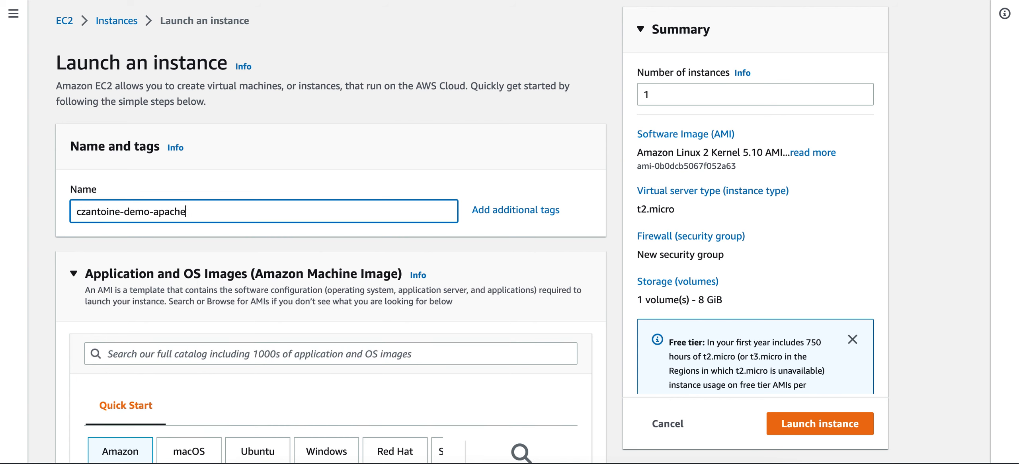
Step: Review the Amazon Linux AMI and instance type settings for the new instance
{"action": "scroll", "coordinate": [331, 278], "scroll_direction": "down", "scroll_amount": 6}
{"action": "scroll", "coordinate": [330, 239], "scroll_direction": "down", "scroll_amount": 2}
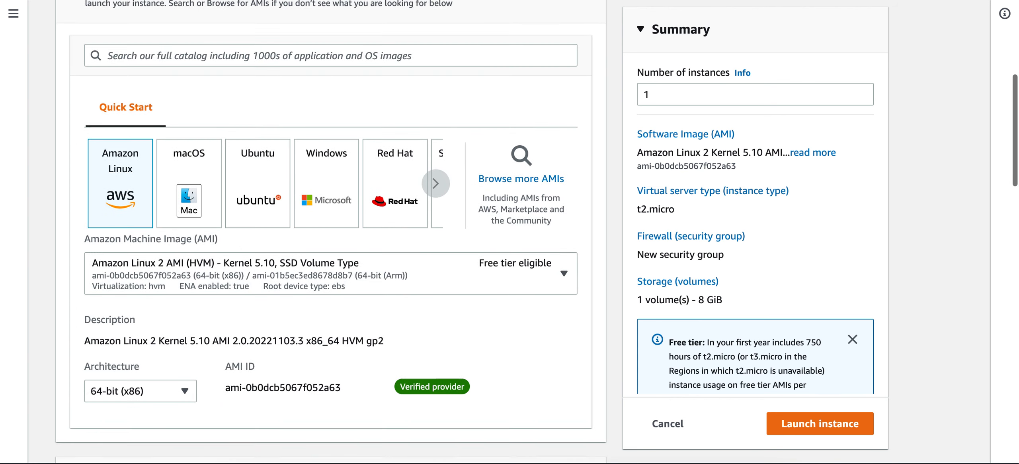
{"action": "left_click", "coordinate": [435, 181]}
{"action": "left_click", "coordinate": [99, 181]}
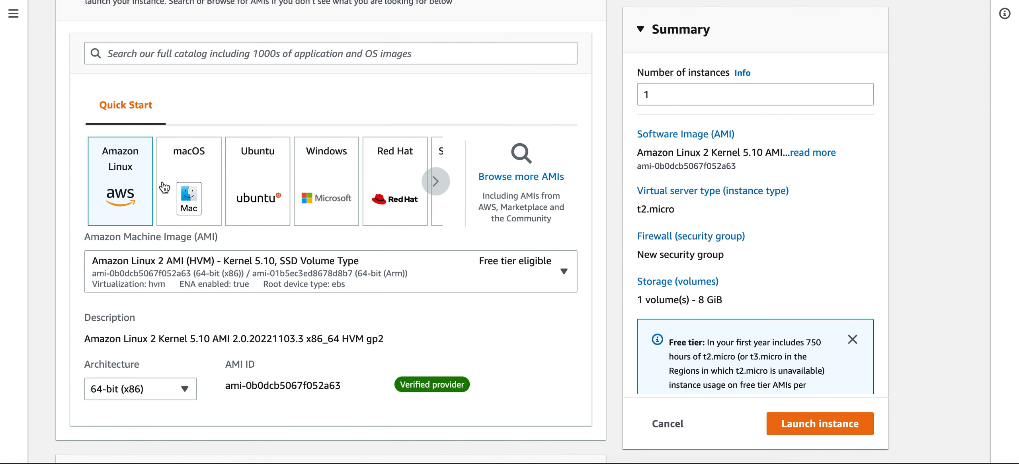
{"action": "scroll", "coordinate": [172, 224], "scroll_direction": "down", "scroll_amount": 2}
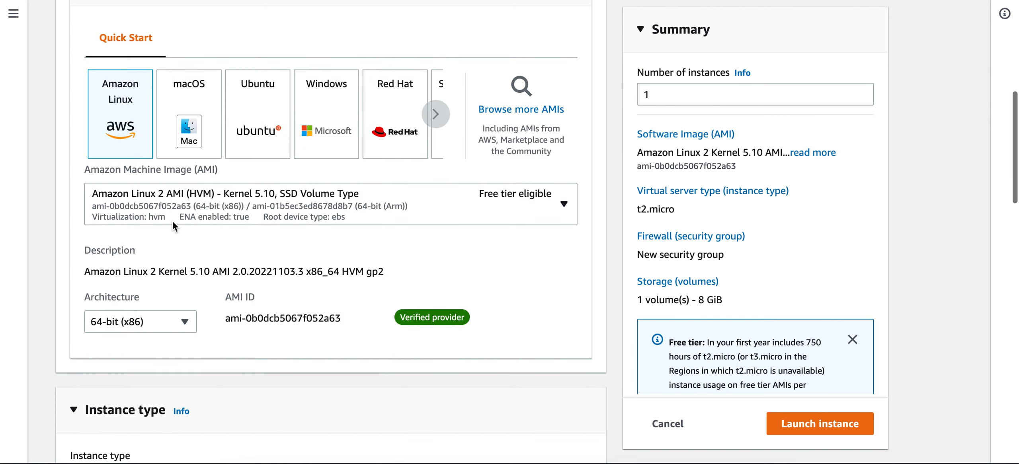
{"action": "scroll", "coordinate": [172, 222], "scroll_direction": "down", "scroll_amount": 1}
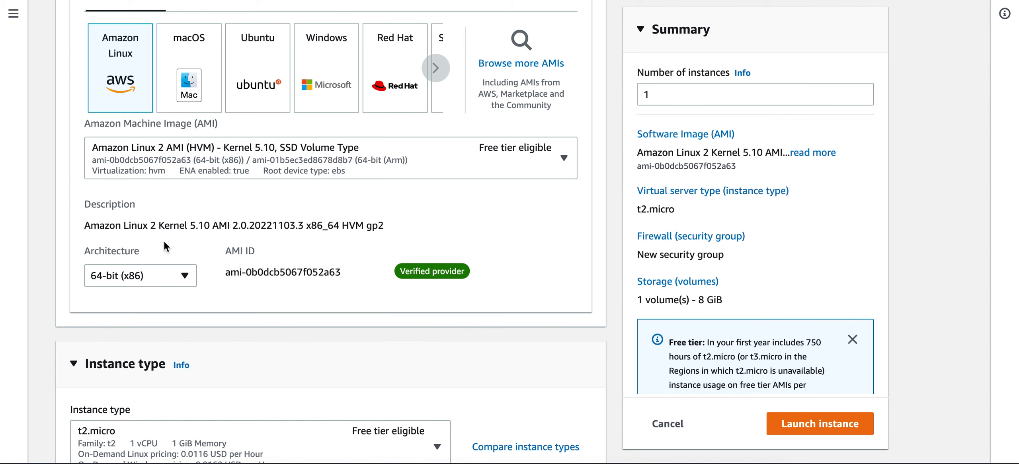
{"action": "scroll", "coordinate": [164, 242], "scroll_direction": "down", "scroll_amount": 2}
{"action": "scroll", "coordinate": [203, 243], "scroll_direction": "down", "scroll_amount": 2}
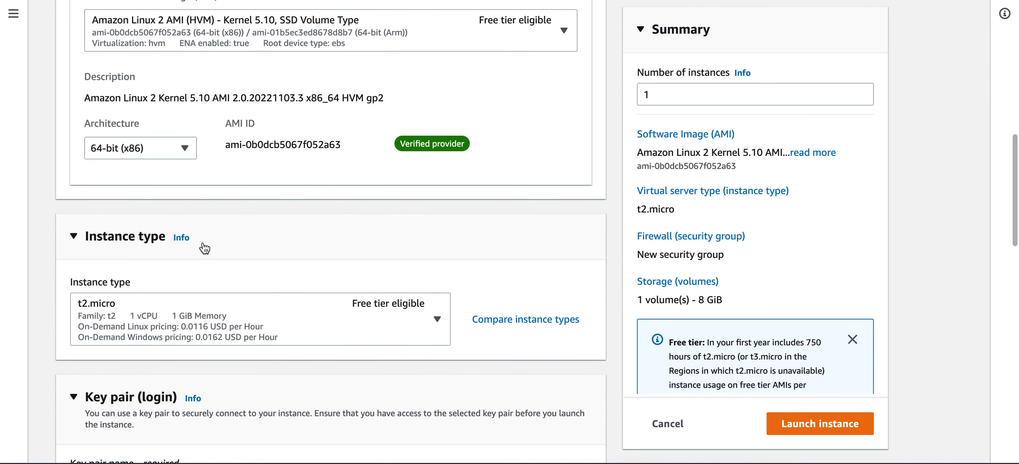
{"action": "scroll", "coordinate": [202, 242], "scroll_direction": "down", "scroll_amount": 2}
{"action": "left_click_drag", "start_coordinate": [64, 211], "coordinate": [161, 208]}
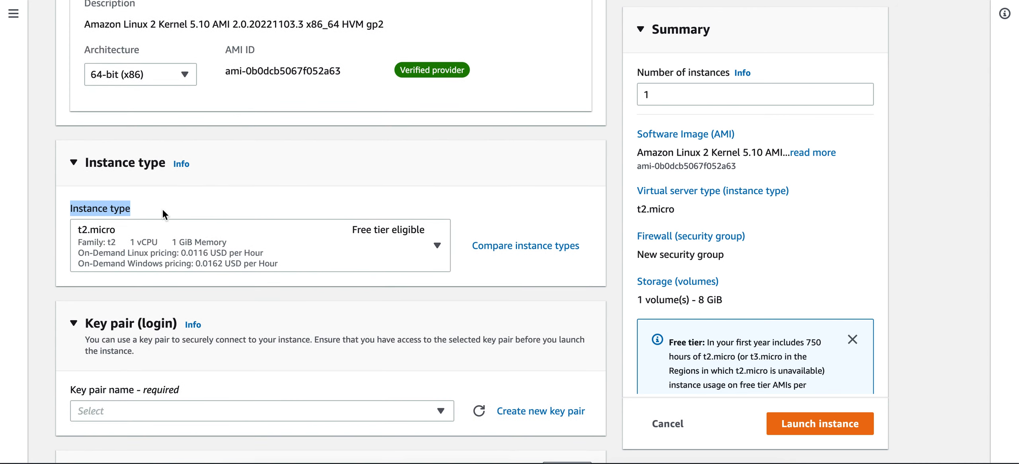
{"action": "left_click", "coordinate": [163, 209]}
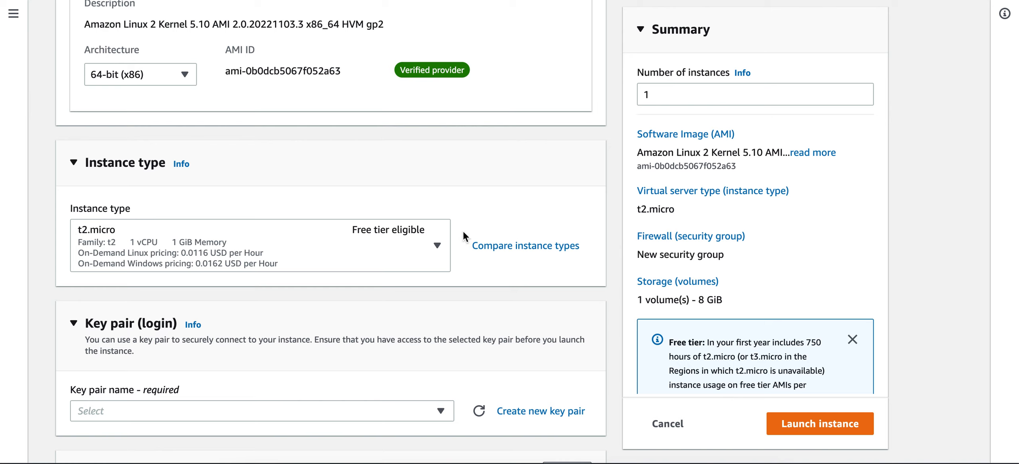
Step: Create an RSA key pair in .pem format named czantoine-demo-key and save the private key file in the Téléchargements folder
{"action": "scroll", "coordinate": [463, 235], "scroll_direction": "down", "scroll_amount": 5}
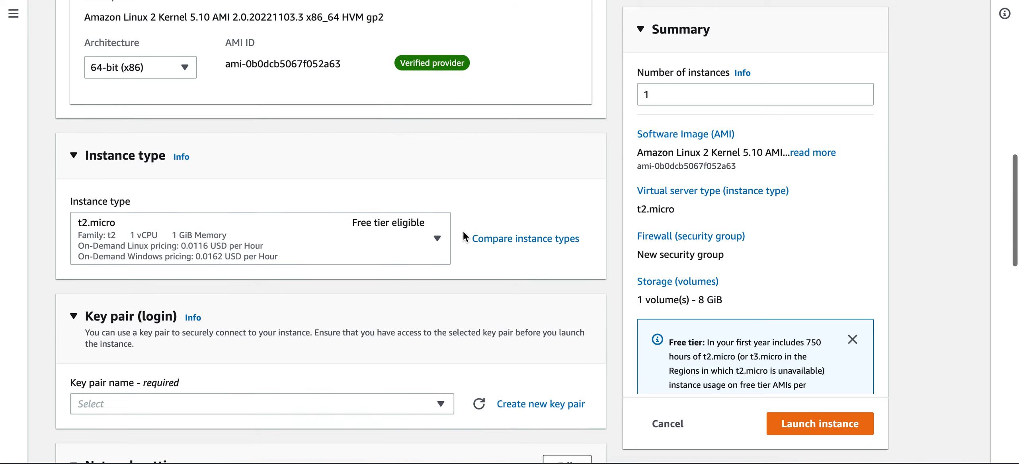
{"action": "scroll", "coordinate": [465, 237], "scroll_direction": "down", "scroll_amount": 1}
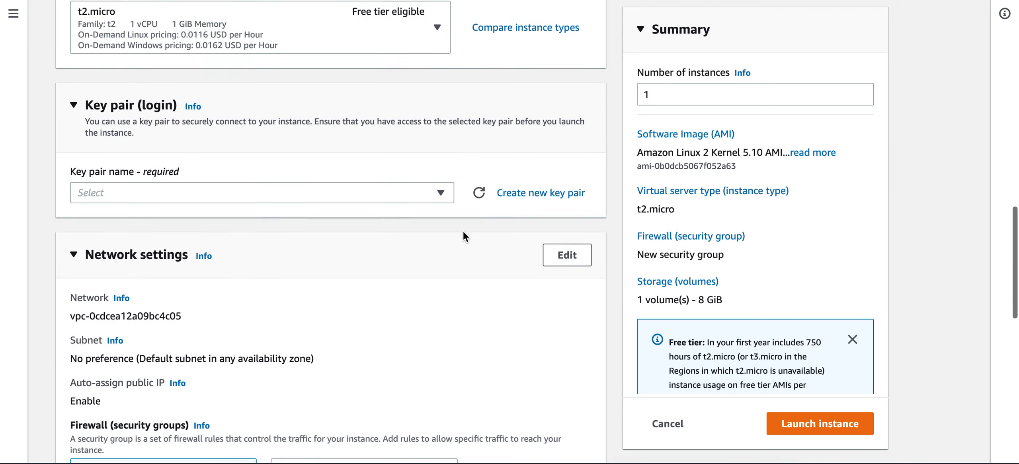
{"action": "left_click", "coordinate": [530, 195]}
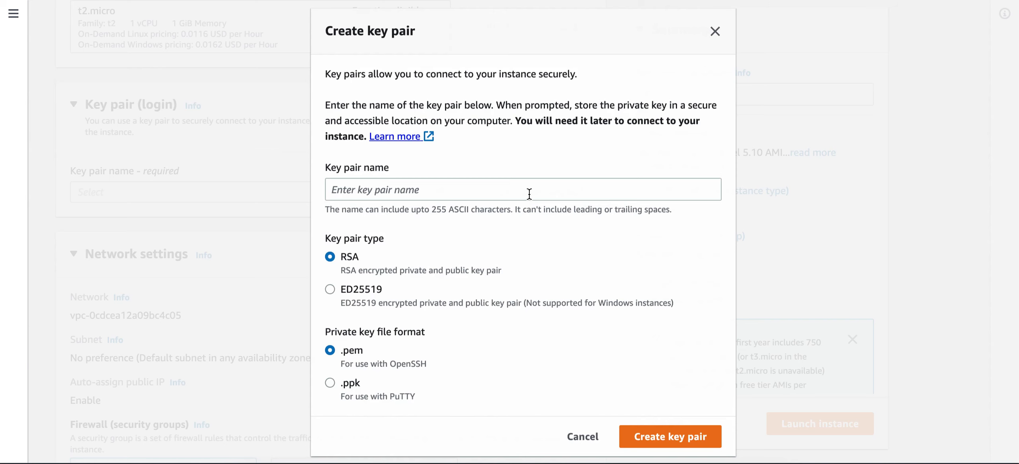
{"action": "left_click", "coordinate": [472, 189]}
{"action": "type", "text": "cza"}
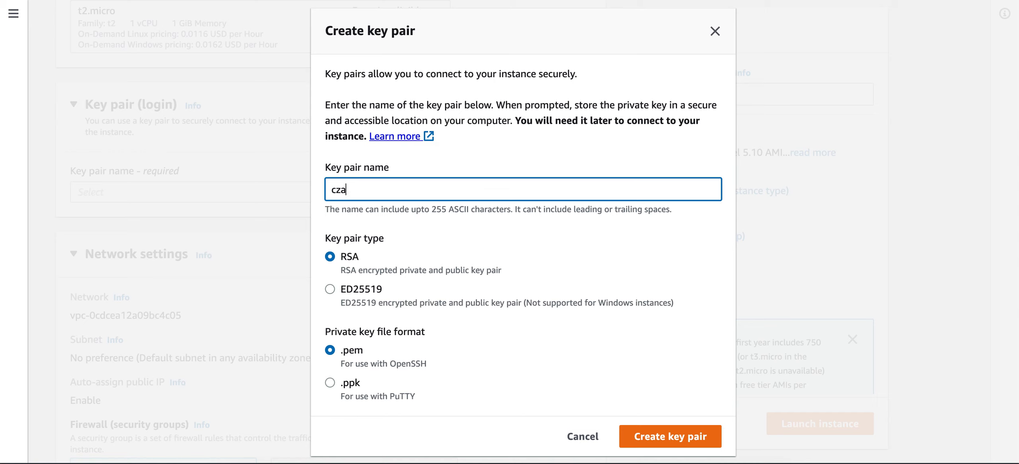
{"action": "type", "text": "ntoine-demo-key"}
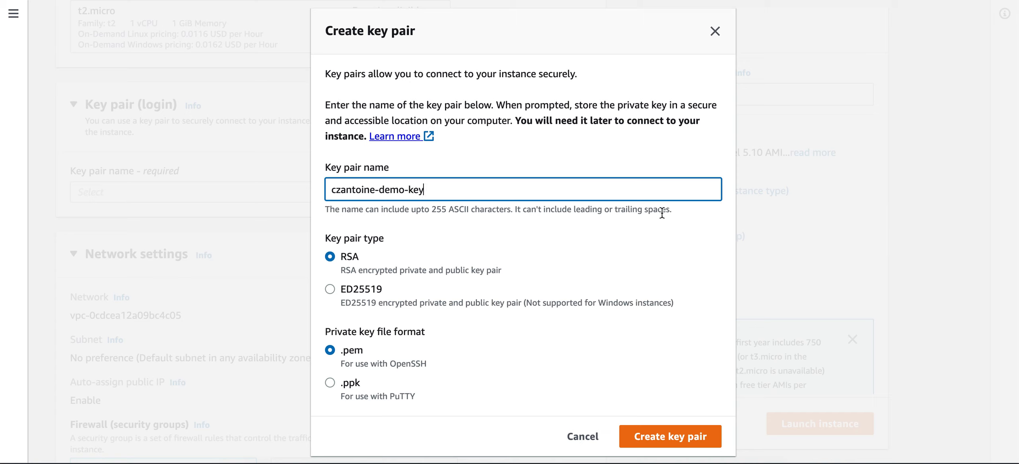
{"action": "left_click", "coordinate": [645, 436]}
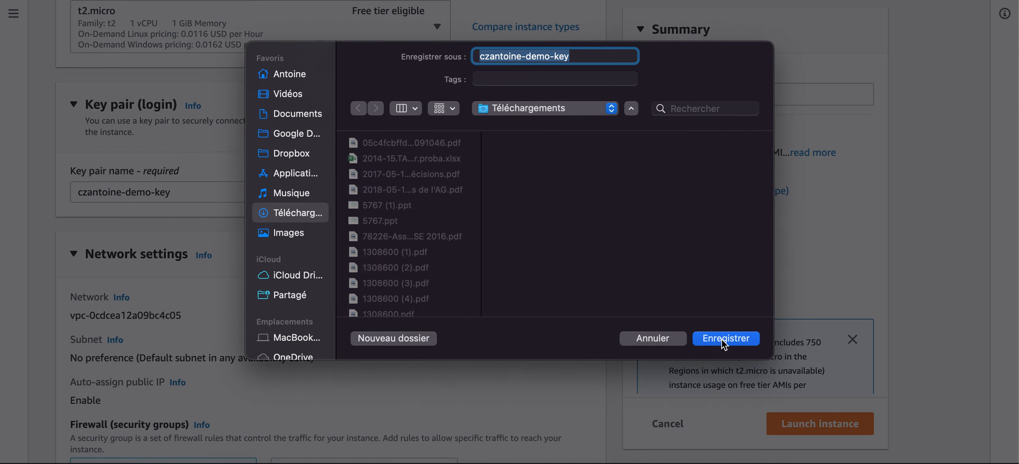
{"action": "left_click", "coordinate": [724, 343]}
{"action": "left_click", "coordinate": [569, 275]}
{"action": "scroll", "coordinate": [397, 280], "scroll_direction": "down", "scroll_amount": 2}
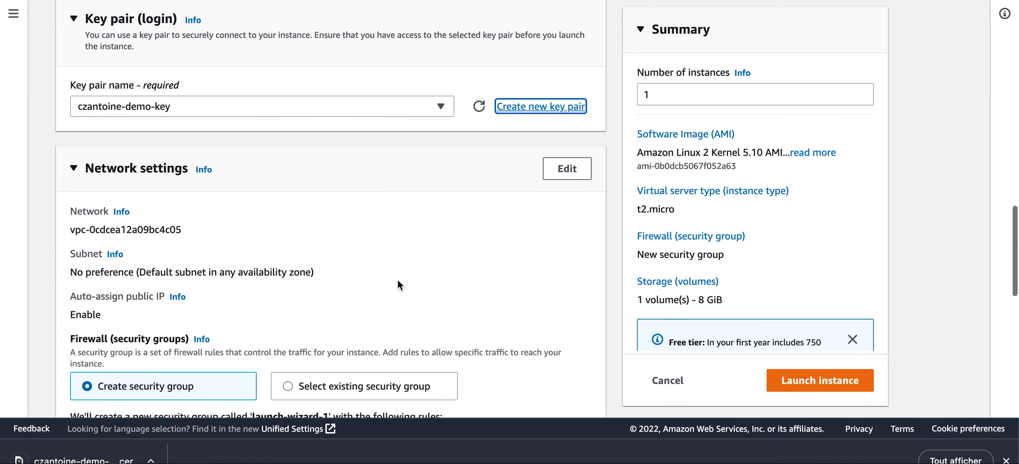
{"action": "left_click", "coordinate": [1005, 461]}
Step: Allow HTTP traffic from the internet in the new security group, keeping SSH access from anywhere
{"action": "scroll", "coordinate": [317, 208], "scroll_direction": "down", "scroll_amount": 3}
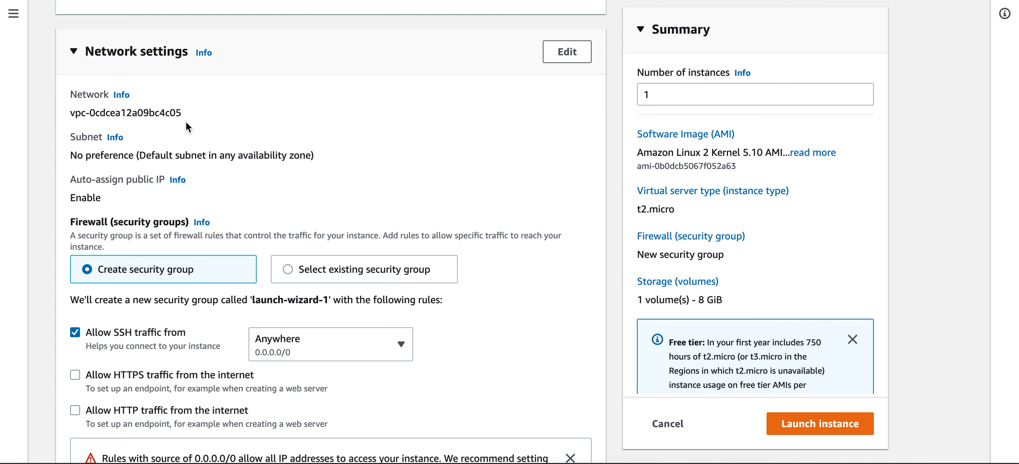
{"action": "scroll", "coordinate": [185, 121], "scroll_direction": "down", "scroll_amount": 2}
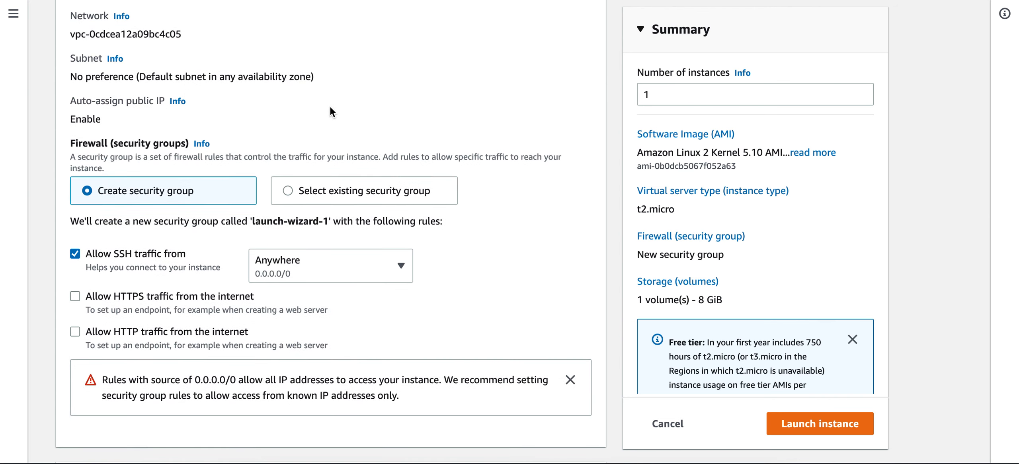
{"action": "scroll", "coordinate": [329, 106], "scroll_direction": "down", "scroll_amount": 2}
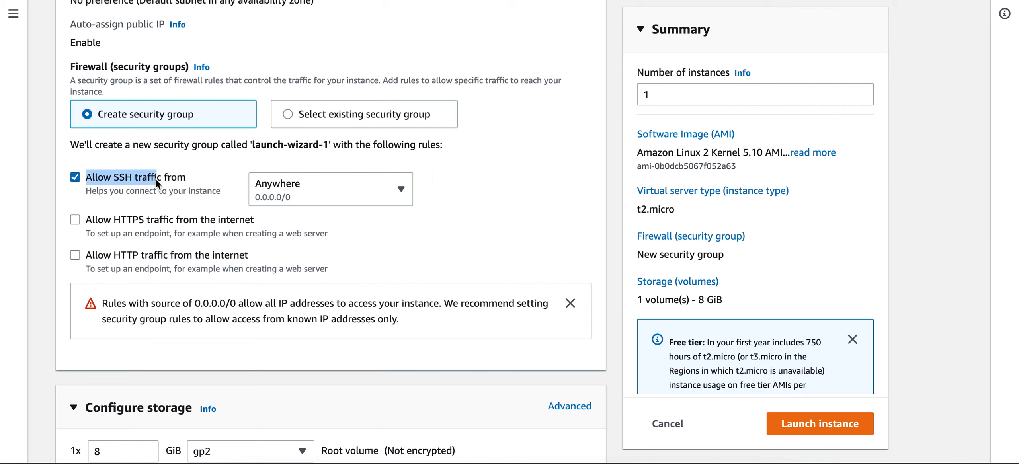
{"action": "left_click", "coordinate": [191, 179]}
{"action": "scroll", "coordinate": [191, 179], "scroll_direction": "down", "scroll_amount": 2}
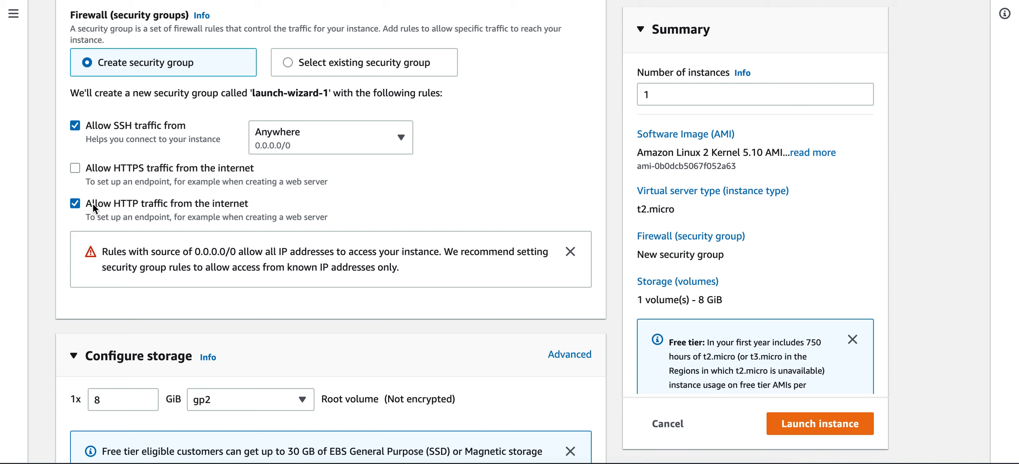
{"action": "left_click_drag", "start_coordinate": [164, 205], "coordinate": [282, 205]}
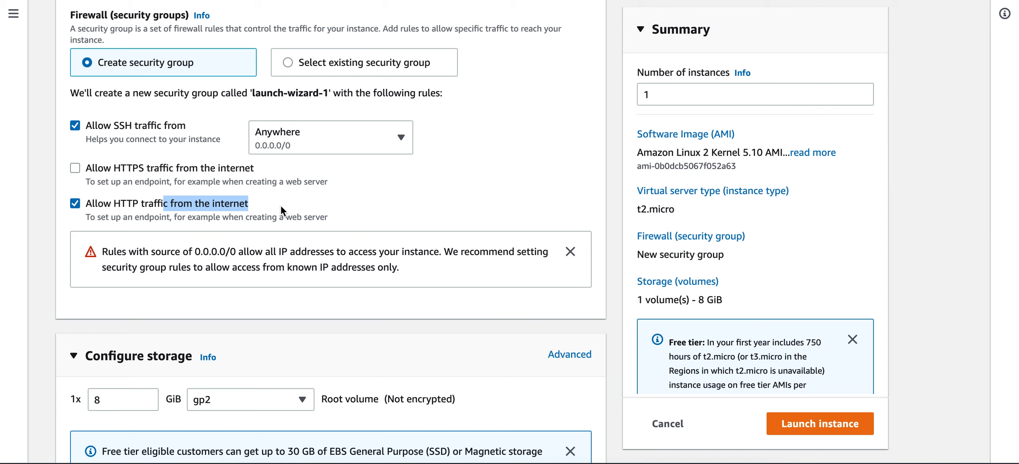
{"action": "left_click", "coordinate": [280, 205]}
{"action": "left_click", "coordinate": [158, 206]}
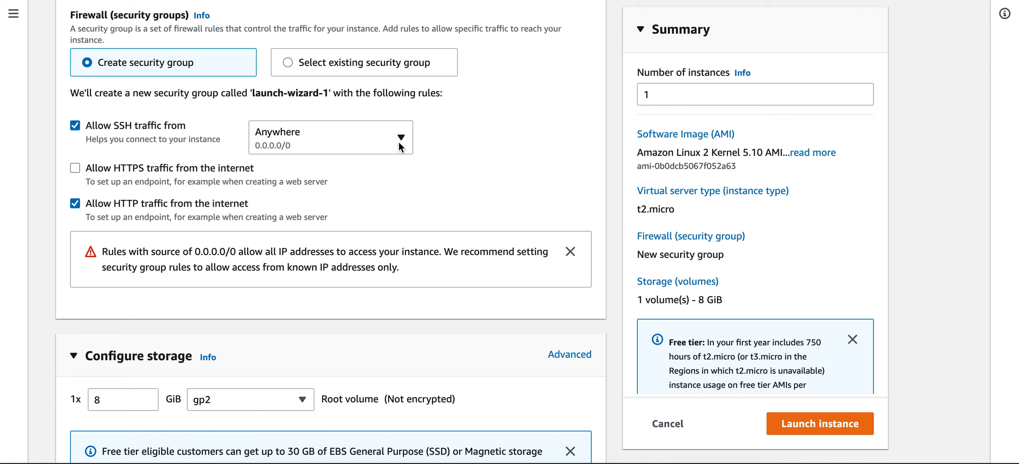
Step: Set the 8 GiB root volume's type to General purpose SSD (gp3) and launch the instance
{"action": "scroll", "coordinate": [451, 153], "scroll_direction": "down", "scroll_amount": 1}
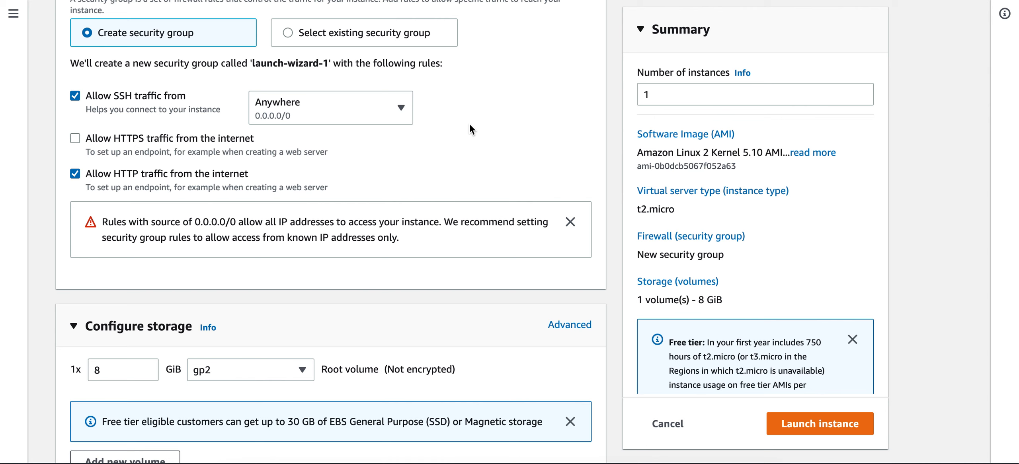
{"action": "scroll", "coordinate": [470, 127], "scroll_direction": "down", "scroll_amount": 3}
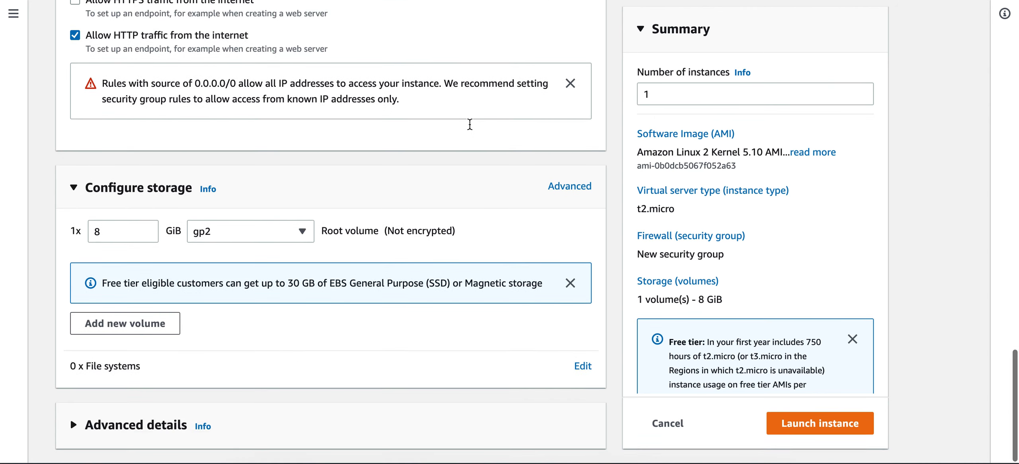
{"action": "left_click", "coordinate": [299, 233]}
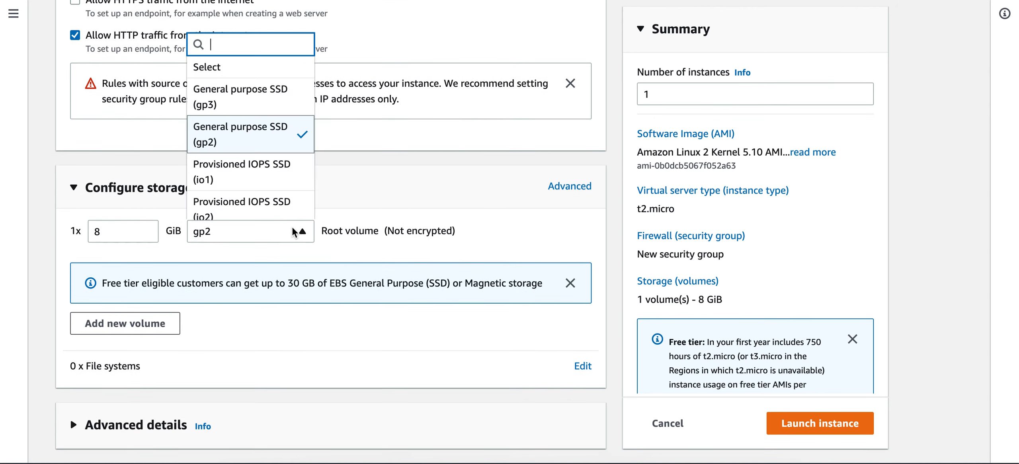
{"action": "left_click", "coordinate": [219, 96]}
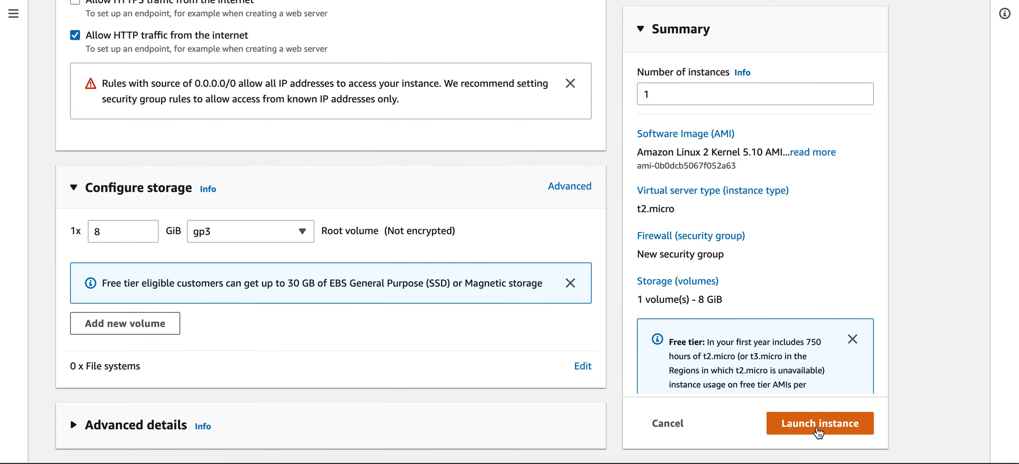
{"action": "left_click", "coordinate": [815, 426]}
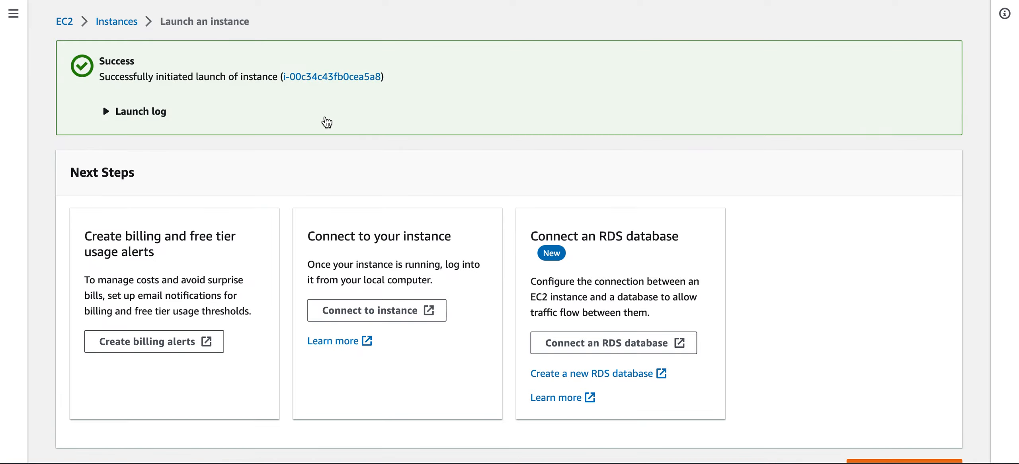
Step: Open the launched instance in the instances list and refresh the list to check its state and status check
{"action": "left_click", "coordinate": [351, 77]}
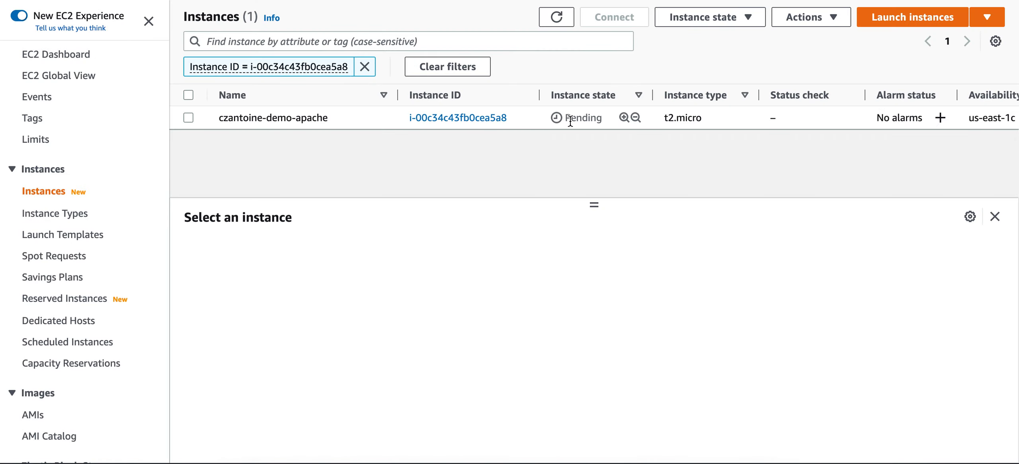
{"action": "left_click", "coordinate": [560, 19]}
{"action": "left_click", "coordinate": [556, 17]}
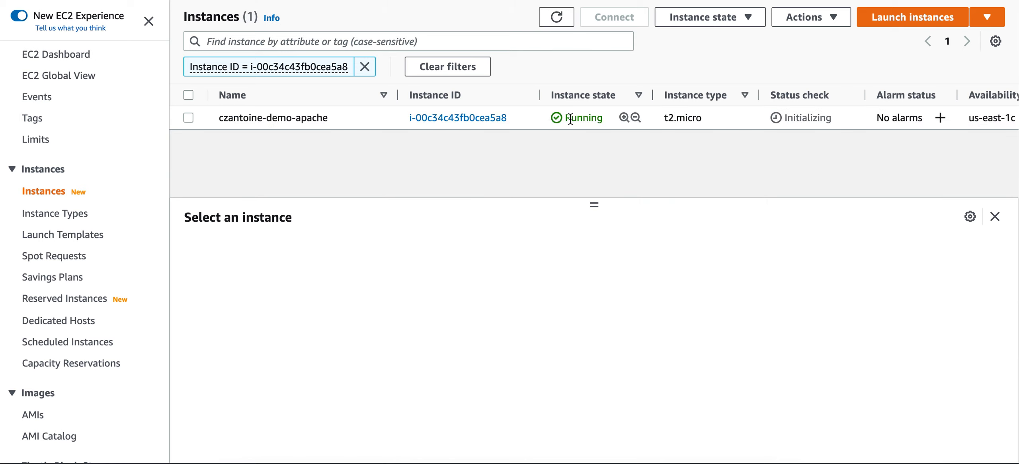
{"action": "double_click", "coordinate": [835, 118]}
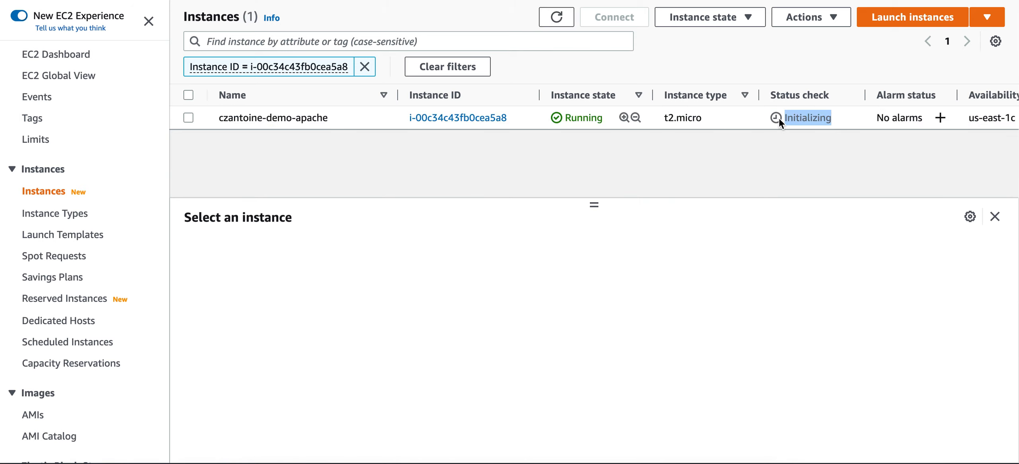
Step: Select the czantoine-demo-apache instance and connect to it through EC2 Instance Connect as ec2-user
{"action": "left_click", "coordinate": [778, 118]}
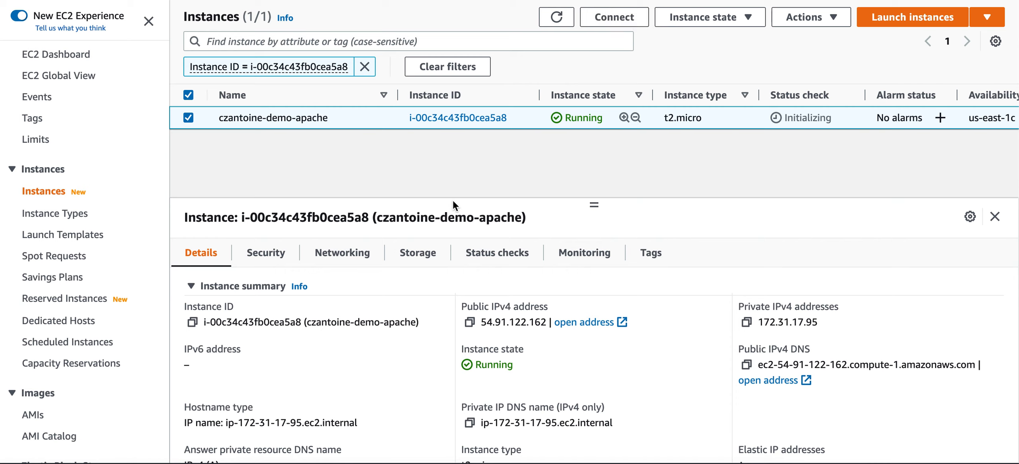
{"action": "right_click", "coordinate": [615, 24]}
{"action": "key", "text": "Escape"}
{"action": "left_click", "coordinate": [613, 18]}
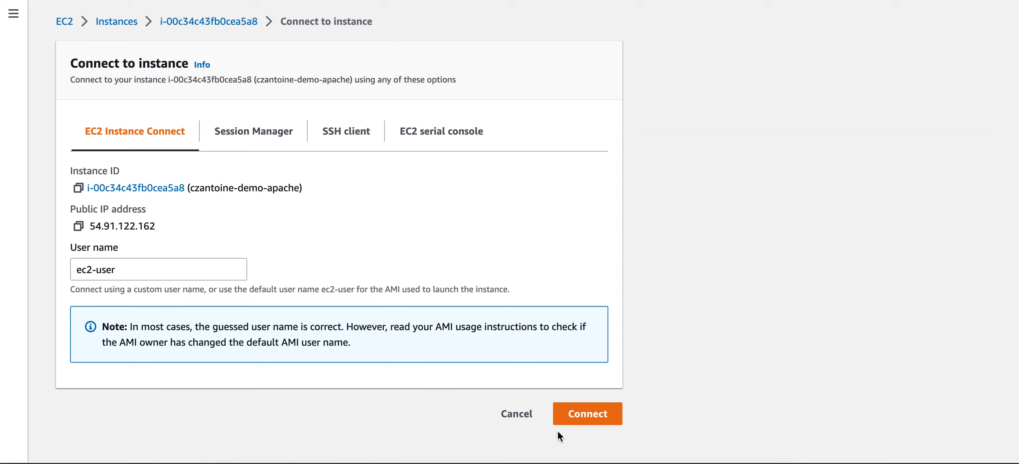
{"action": "left_click", "coordinate": [598, 423]}
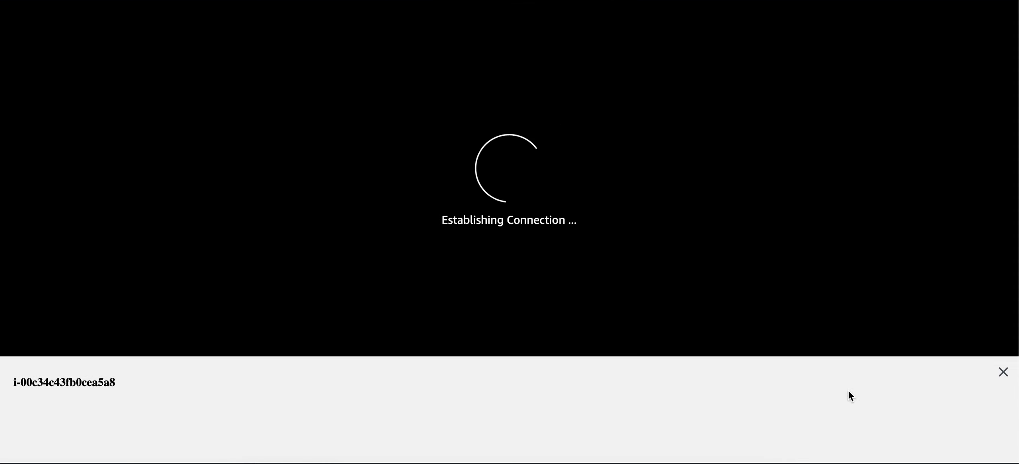
{"action": "left_click", "coordinate": [1002, 373]}
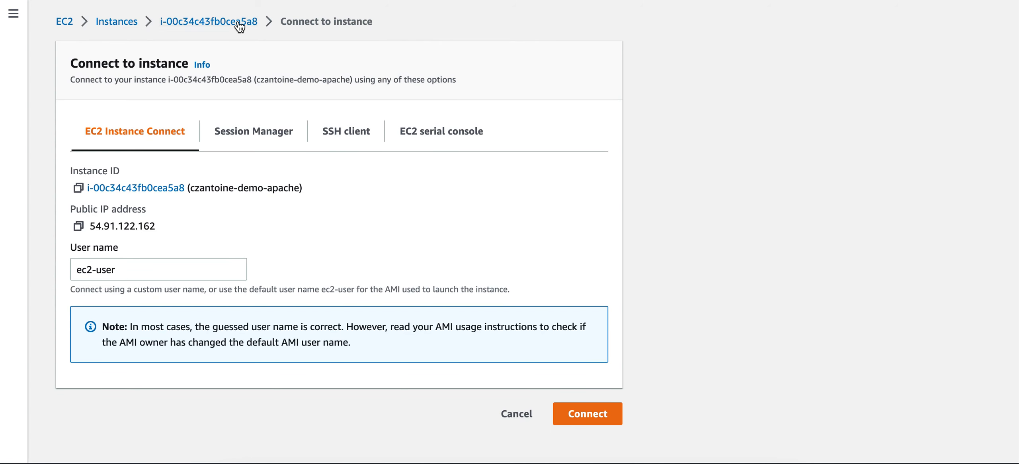
Step: Leave the instance connection page and return to the EC2 Dashboard
{"action": "left_click", "coordinate": [199, 23]}
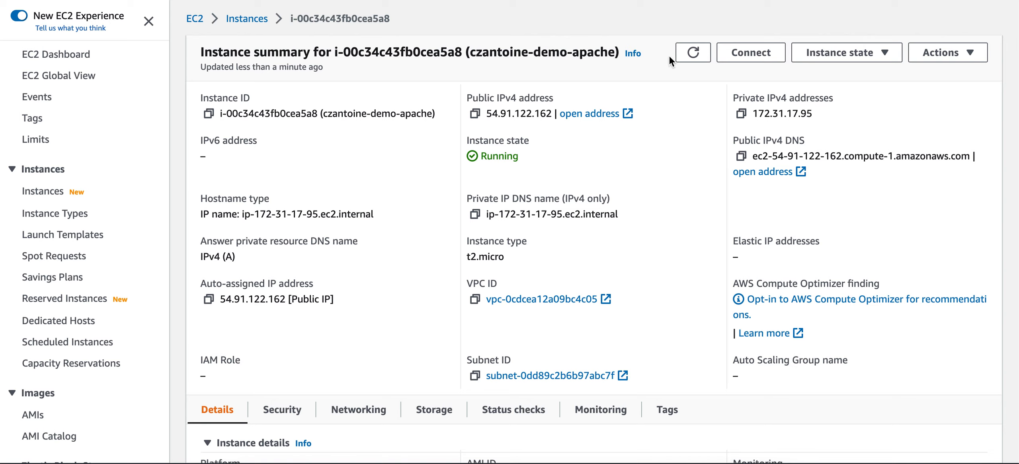
{"action": "left_click", "coordinate": [259, 18]}
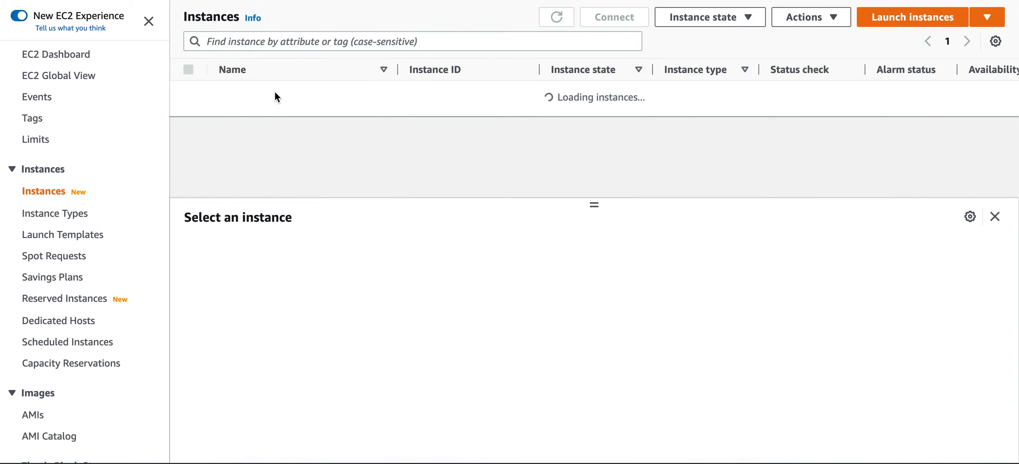
{"action": "left_click", "coordinate": [48, 54]}
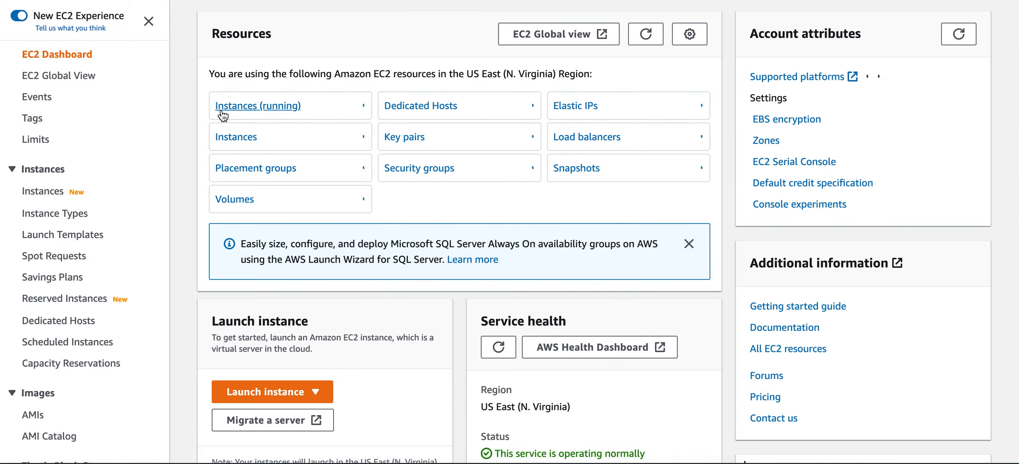
Step: List the running instances and update all packages in the instance's terminal with sudo yum update -y
{"action": "left_click", "coordinate": [223, 115]}
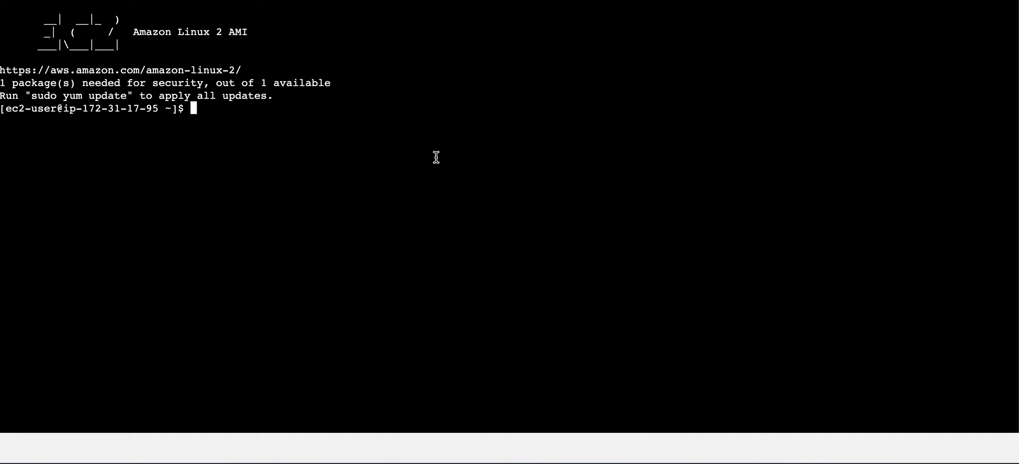
{"action": "type", "text": "sudo yum u"}
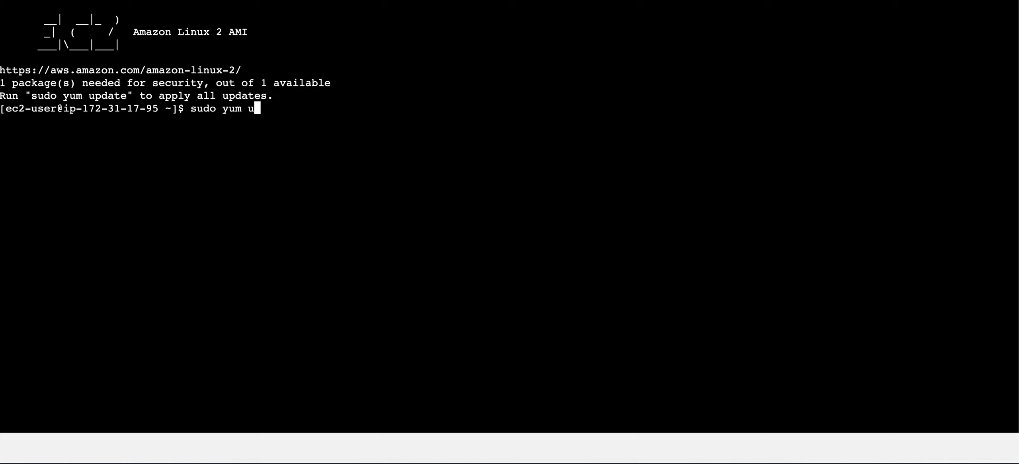
{"action": "type", "text": "pdate -y"}
{"action": "key", "text": "Return"}
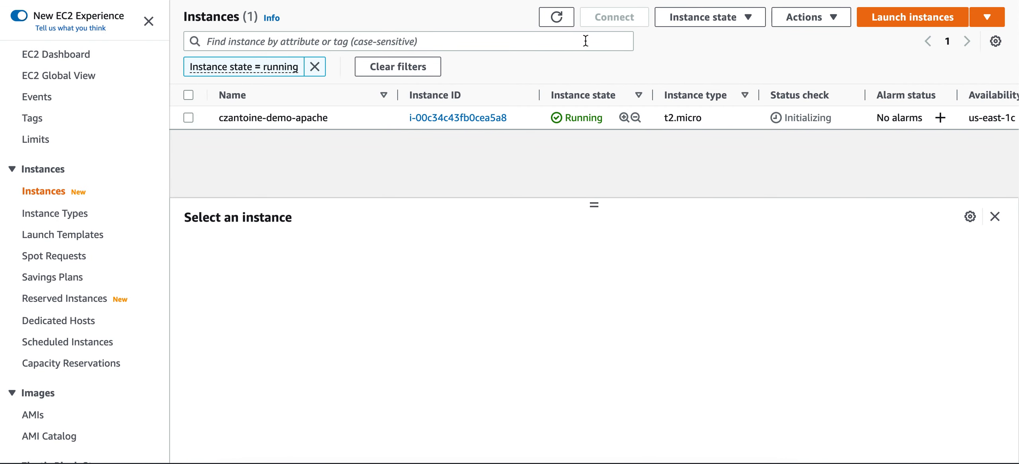
Step: Refresh the running instances list and install Apache in the instance's terminal with sudo yum install httpd -y
{"action": "left_click", "coordinate": [557, 19]}
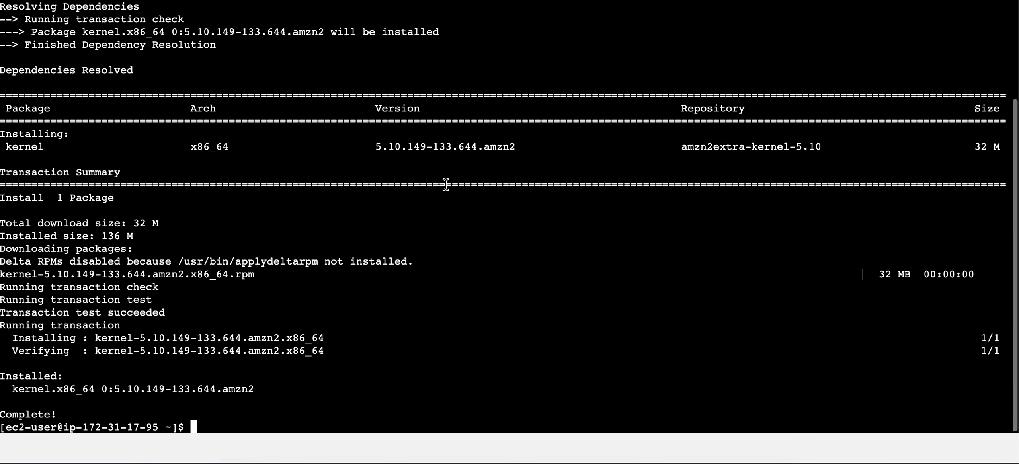
{"action": "type", "text": "sud"}
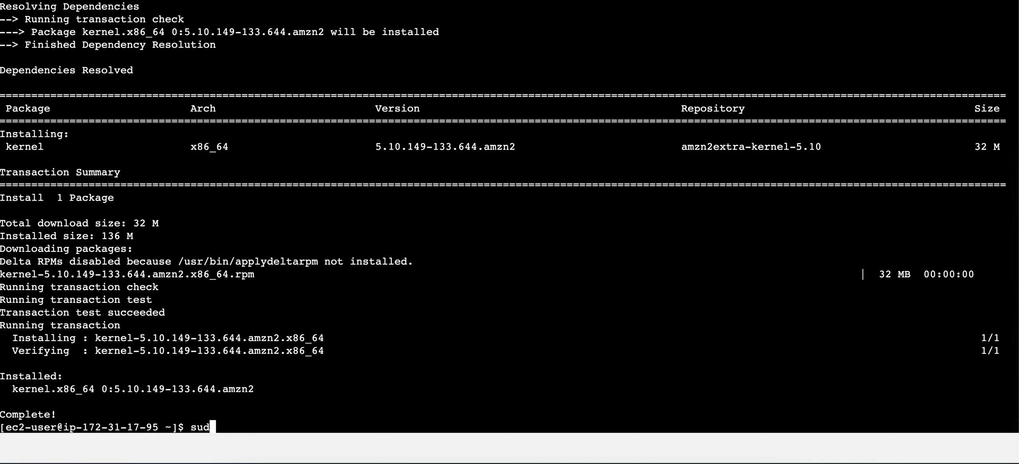
{"action": "type", "text": "o yum install h"}
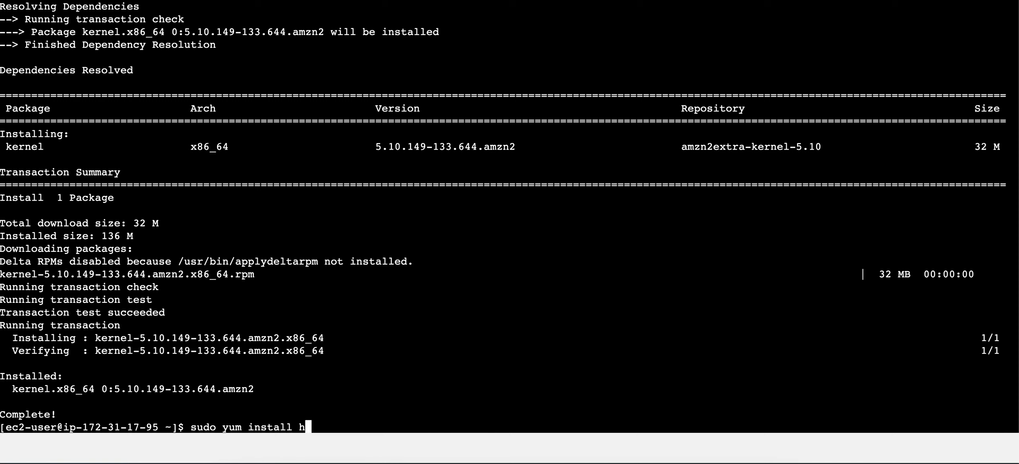
{"action": "type", "text": "ttpd -y"}
{"action": "key", "text": "Return"}
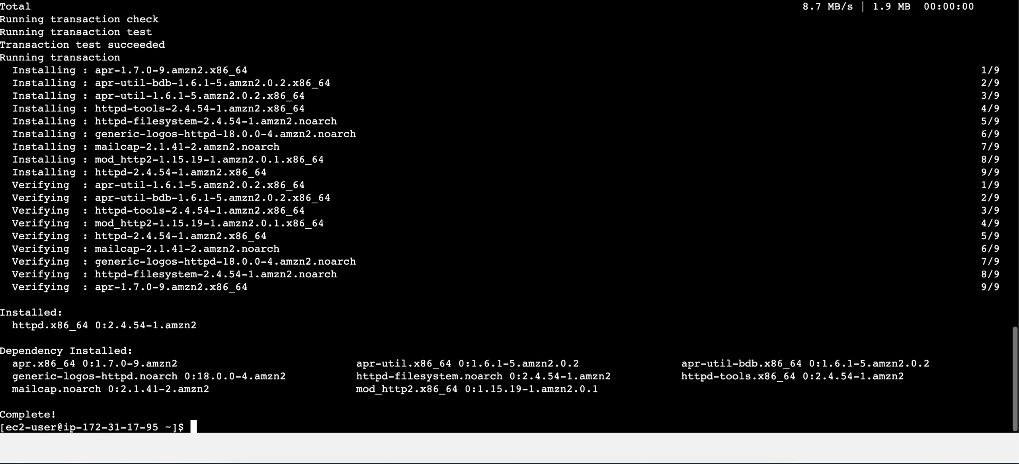
Step: Start the Apache service in the instance's terminal with sudo systemctl start httpd
{"action": "type", "text": "s"}
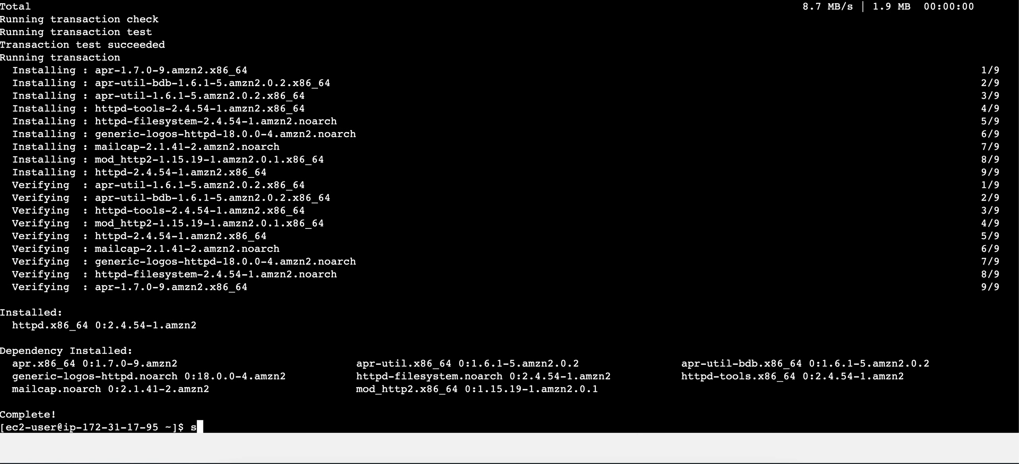
{"action": "type", "text": "udo yste"}
{"action": "key", "text": "BackSpace"}
{"action": "key", "text": "BackSpace"}
{"action": "key", "text": "BackSpace"}
{"action": "key", "text": "BackSpace"}
{"action": "type", "text": "systemctl "}
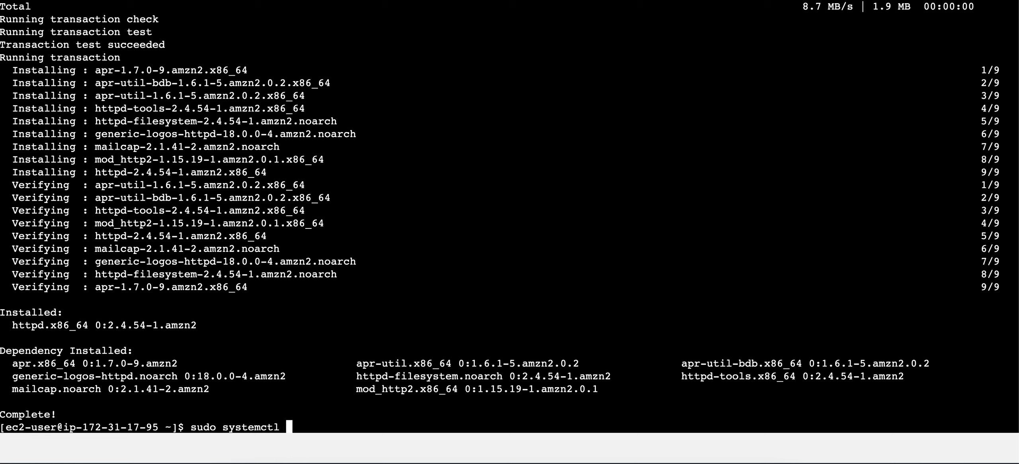
{"action": "type", "text": "start httpd"}
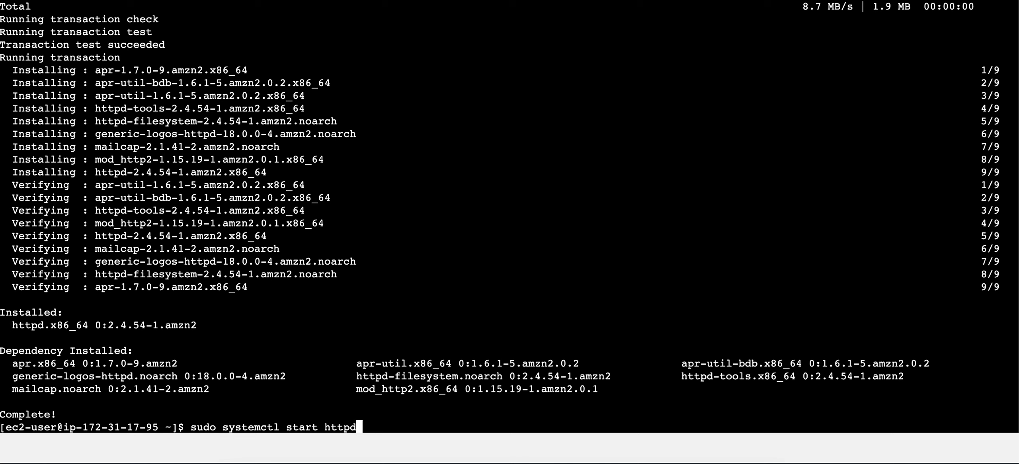
{"action": "key", "text": "Return"}
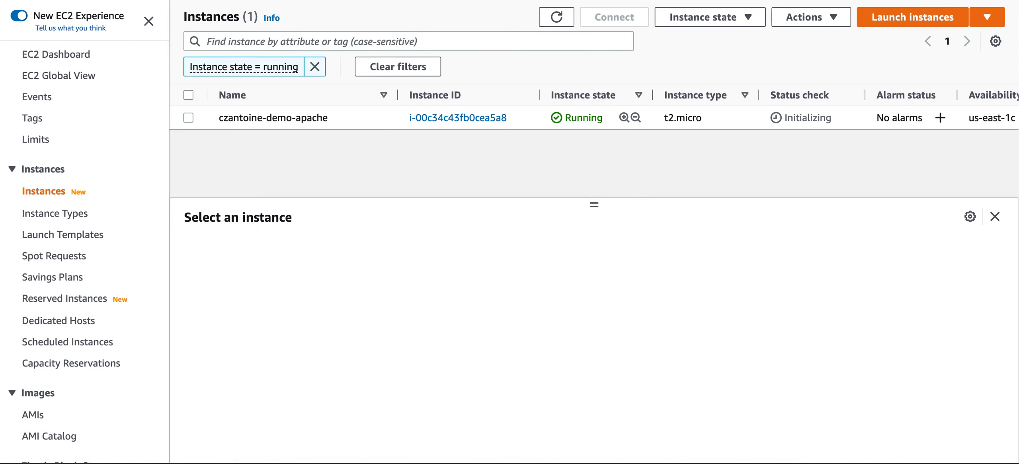
Step: Select the Apache demo instance and open its public IPv4 address in the browser to check the Apache test page over HTTP
{"action": "left_click", "coordinate": [281, 119]}
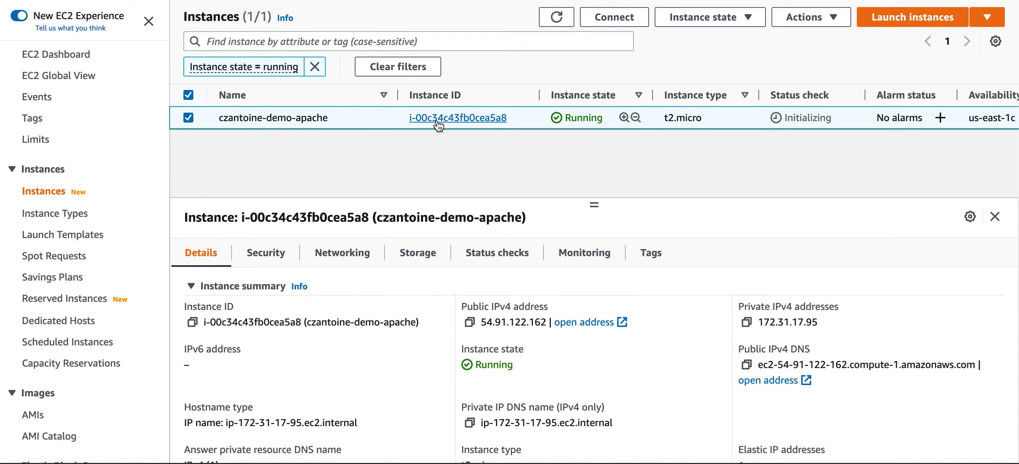
{"action": "left_click_drag", "start_coordinate": [457, 309], "coordinate": [562, 308]}
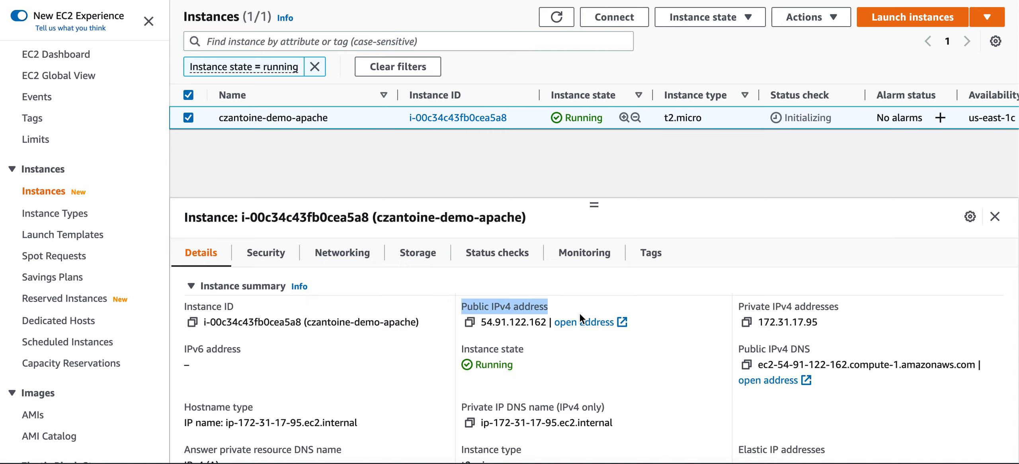
{"action": "left_click", "coordinate": [573, 323]}
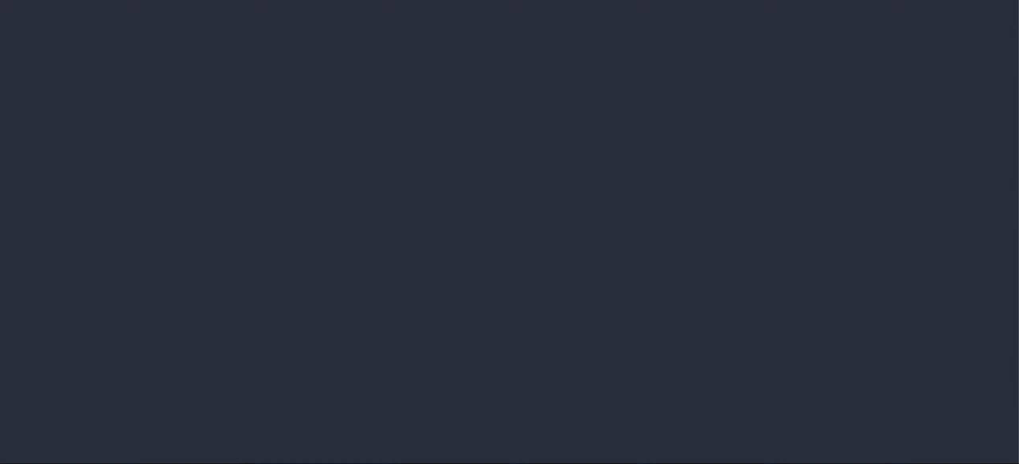
{"action": "key", "text": "Return"}
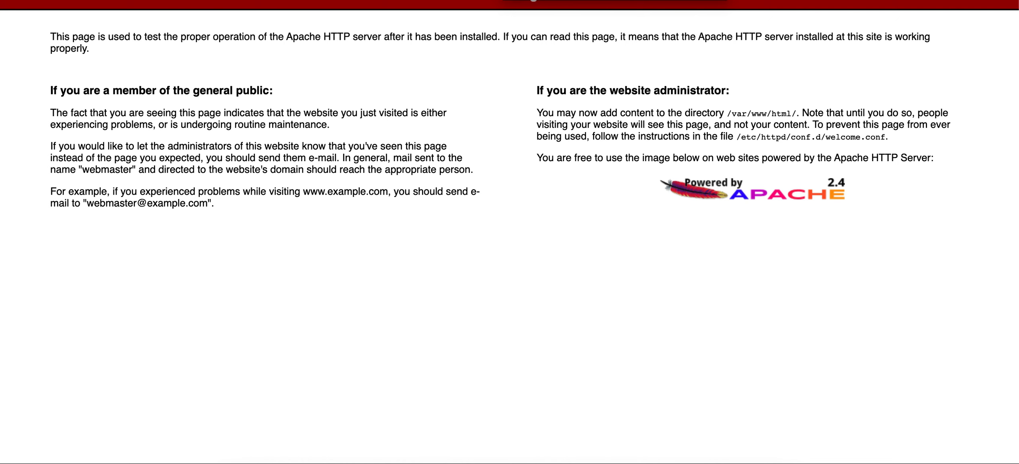
{"action": "scroll", "coordinate": [557, 97], "scroll_direction": "up", "scroll_amount": 1}
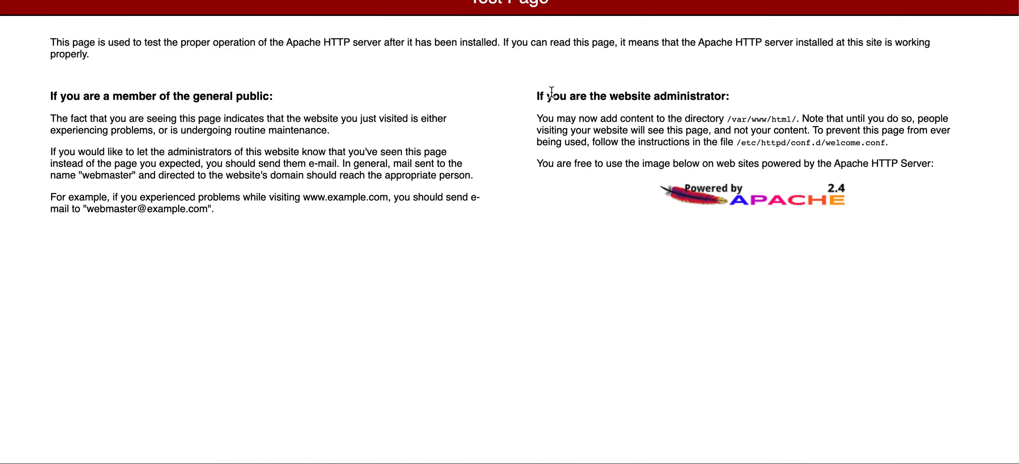
{"action": "scroll", "coordinate": [555, 97], "scroll_direction": "down", "scroll_amount": 1}
{"action": "scroll", "coordinate": [556, 98], "scroll_direction": "up", "scroll_amount": 2}
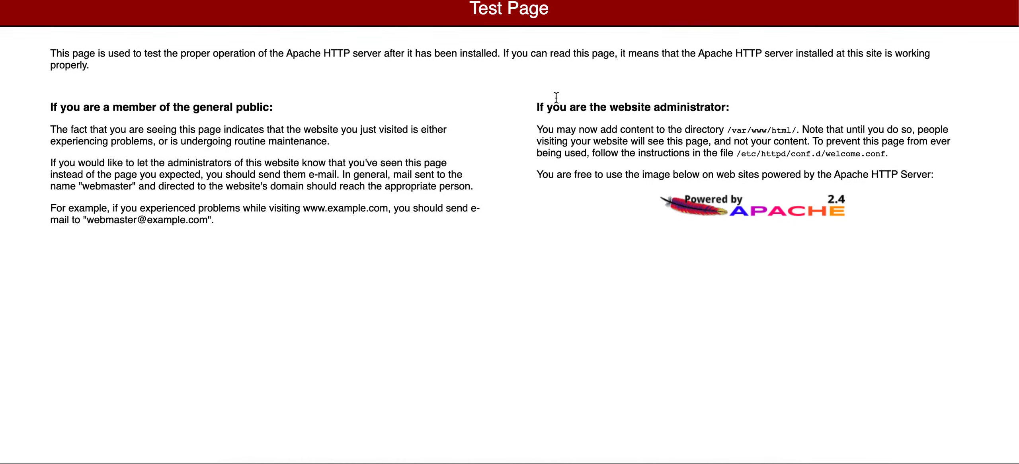
{"action": "scroll", "coordinate": [468, 229], "scroll_direction": "down", "scroll_amount": 1}
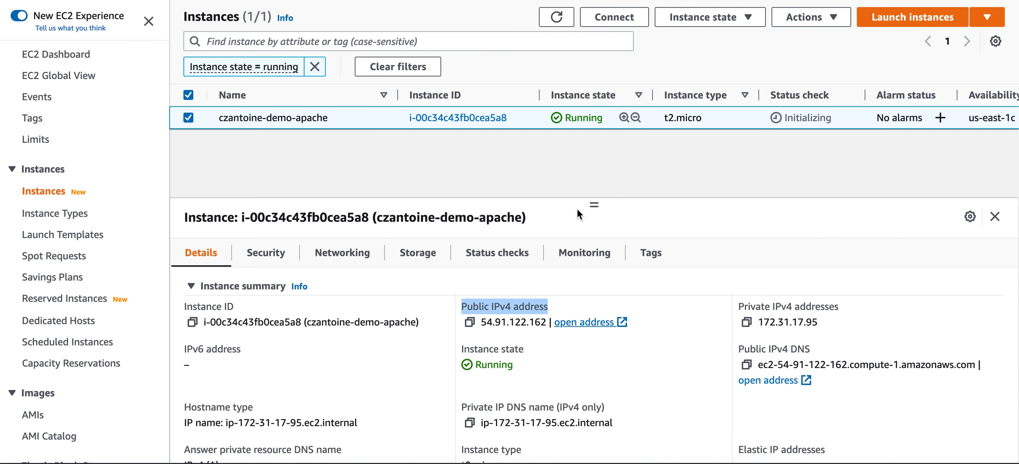
Step: Enlarge the instance's details pane and review its summary, instance details, and host and placement group information
{"action": "left_click_drag", "start_coordinate": [593, 205], "coordinate": [595, 137]}
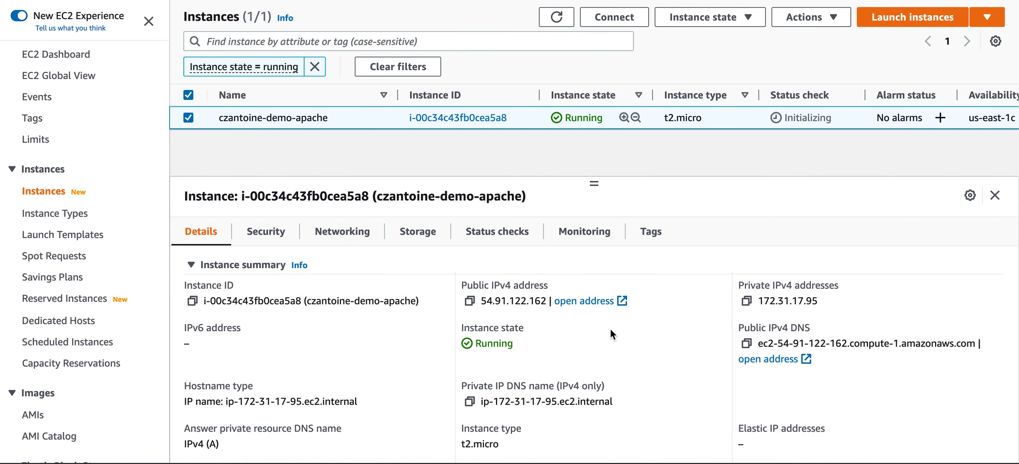
{"action": "scroll", "coordinate": [610, 329], "scroll_direction": "down", "scroll_amount": 3}
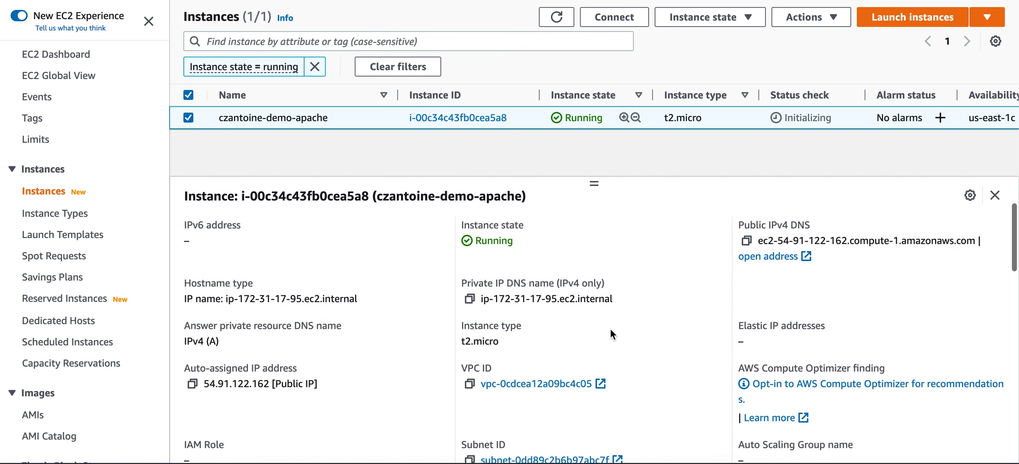
{"action": "scroll", "coordinate": [609, 328], "scroll_direction": "down", "scroll_amount": 3}
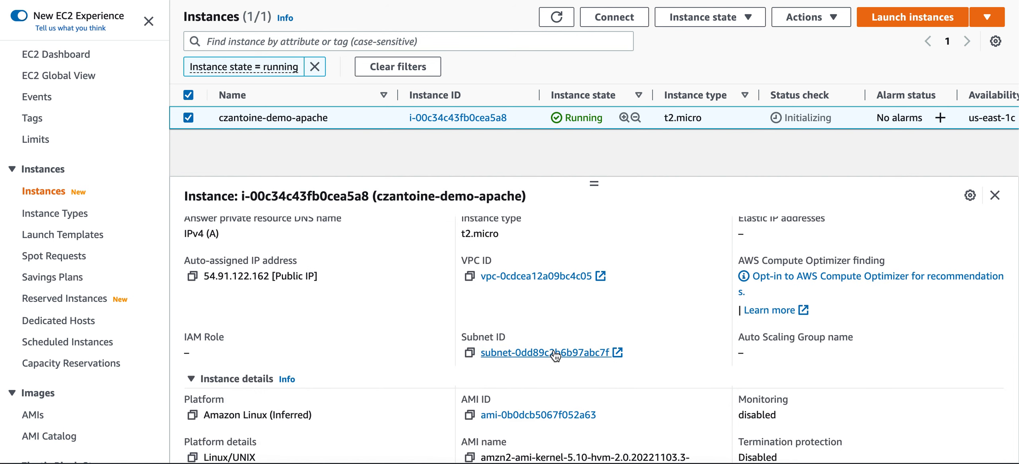
{"action": "scroll", "coordinate": [617, 341], "scroll_direction": "down", "scroll_amount": 1}
{"action": "scroll", "coordinate": [617, 341], "scroll_direction": "down", "scroll_amount": 2}
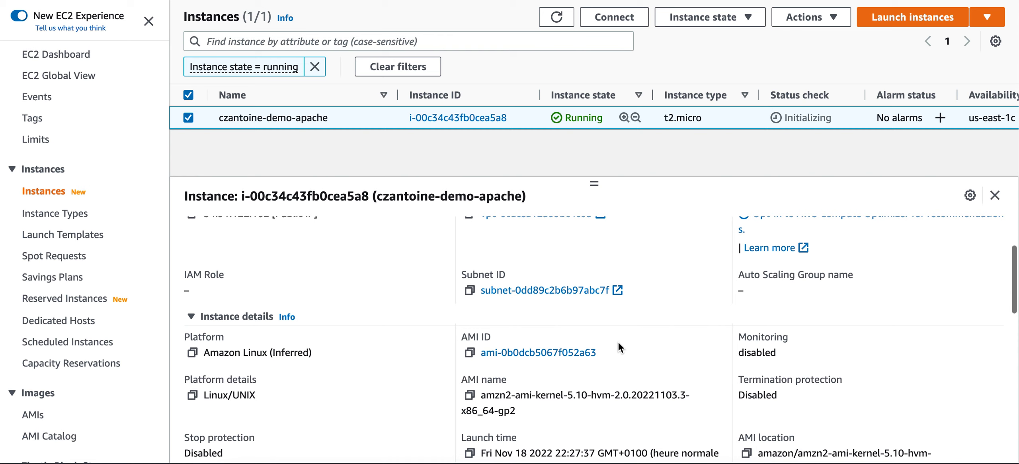
{"action": "scroll", "coordinate": [617, 341], "scroll_direction": "down", "scroll_amount": 1}
{"action": "scroll", "coordinate": [618, 347], "scroll_direction": "down", "scroll_amount": 8}
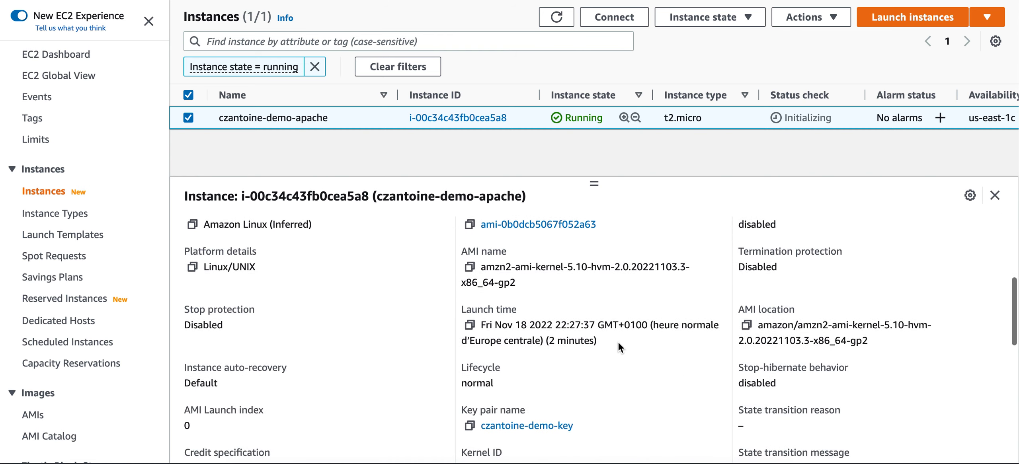
{"action": "scroll", "coordinate": [618, 341], "scroll_direction": "down", "scroll_amount": 4}
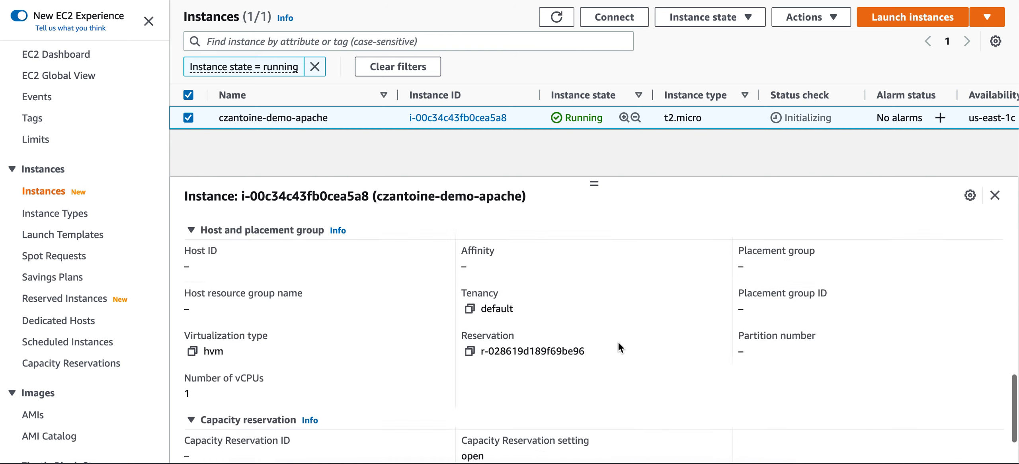
{"action": "scroll", "coordinate": [617, 342], "scroll_direction": "up", "scroll_amount": 15}
Step: Examine the ports, protocols, sources and security groups of the instance's inbound rules, as well as its outbound rule
{"action": "left_click", "coordinate": [273, 233]}
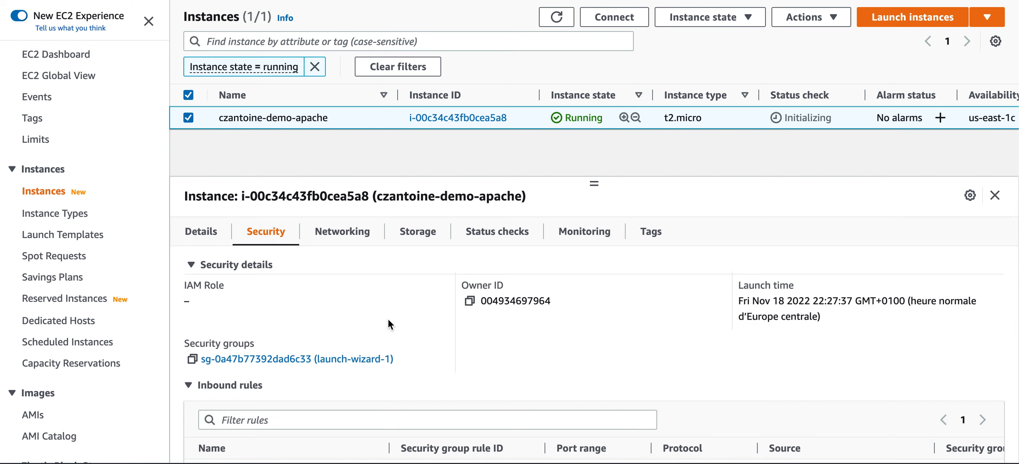
{"action": "scroll", "coordinate": [516, 337], "scroll_direction": "down", "scroll_amount": 5}
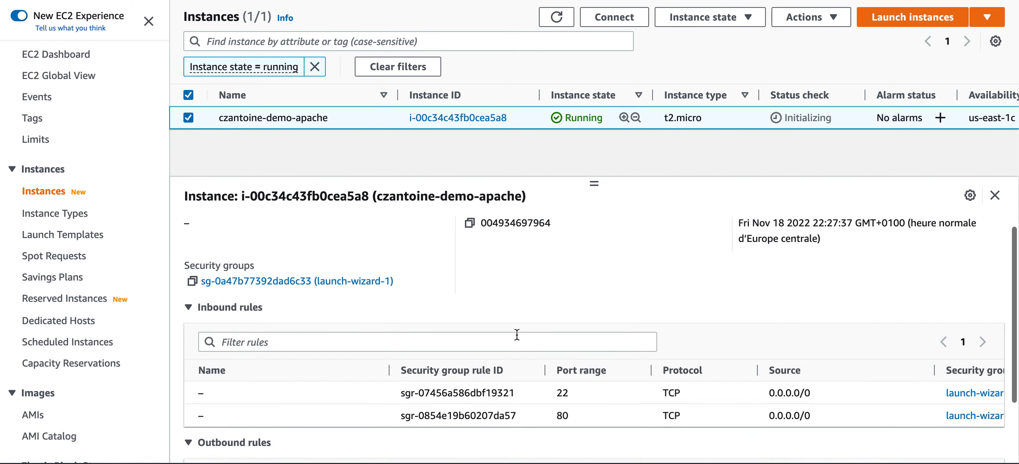
{"action": "left_click_drag", "start_coordinate": [399, 311], "coordinate": [829, 312]}
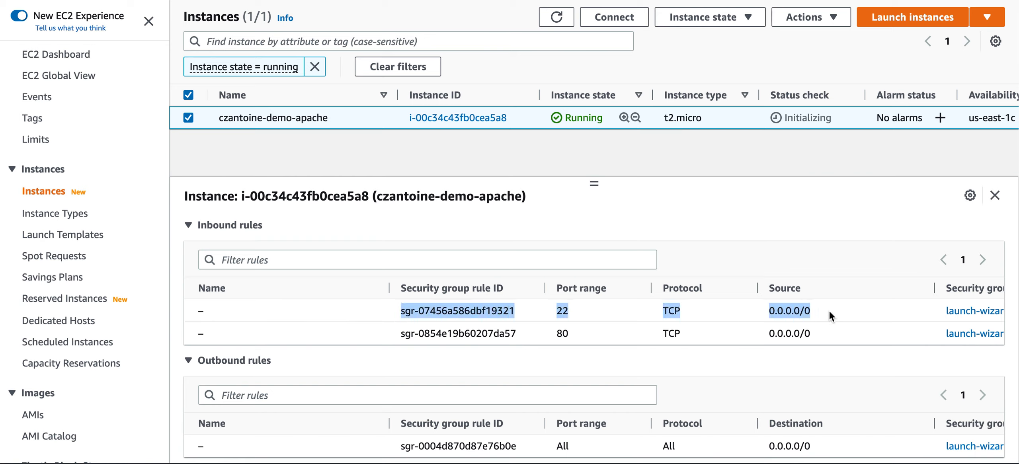
{"action": "left_click", "coordinate": [398, 336]}
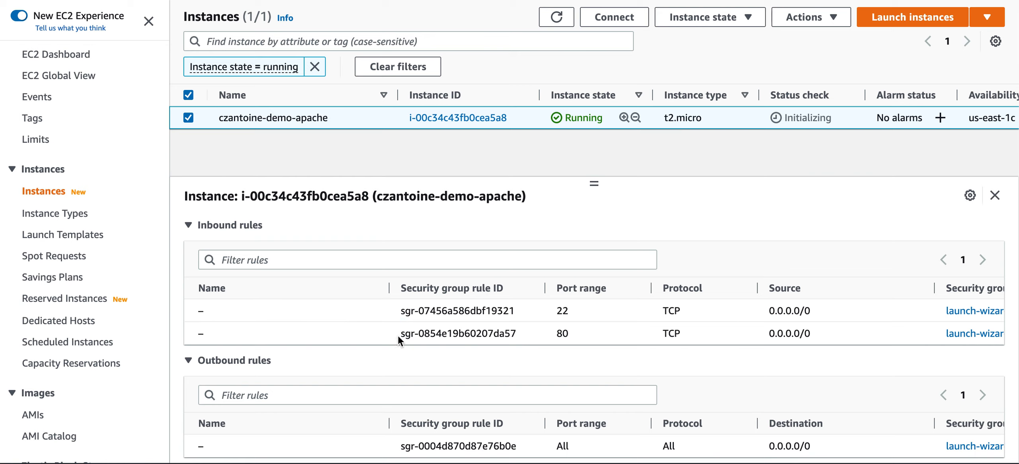
{"action": "left_click_drag", "start_coordinate": [398, 335], "coordinate": [830, 333]}
{"action": "scroll", "coordinate": [830, 333], "scroll_direction": "right", "scroll_amount": 2}
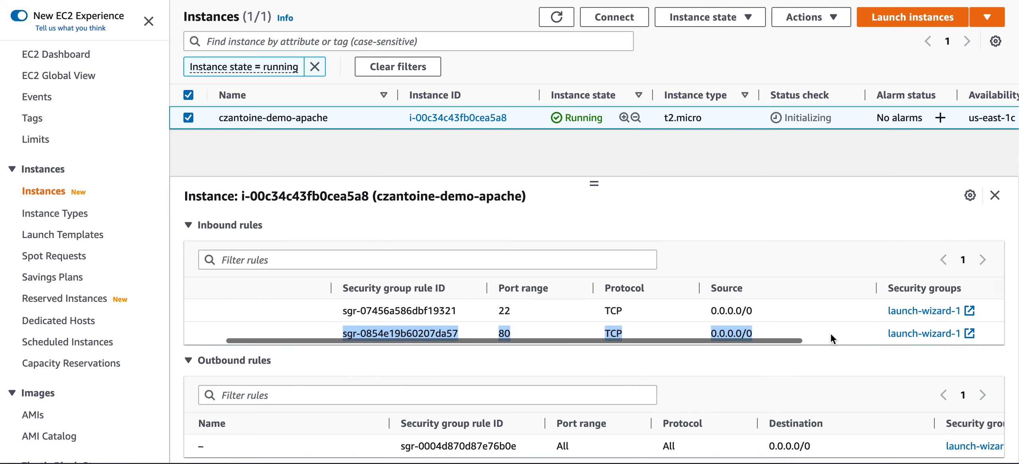
{"action": "left_click_drag", "start_coordinate": [881, 311], "coordinate": [962, 312]}
{"action": "left_click", "coordinate": [792, 313]}
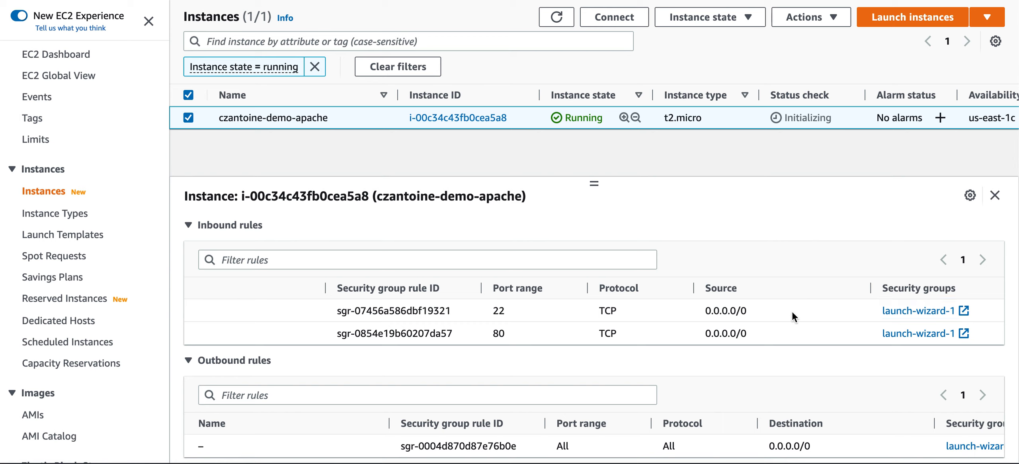
{"action": "scroll", "coordinate": [791, 311], "scroll_direction": "left", "scroll_amount": 2}
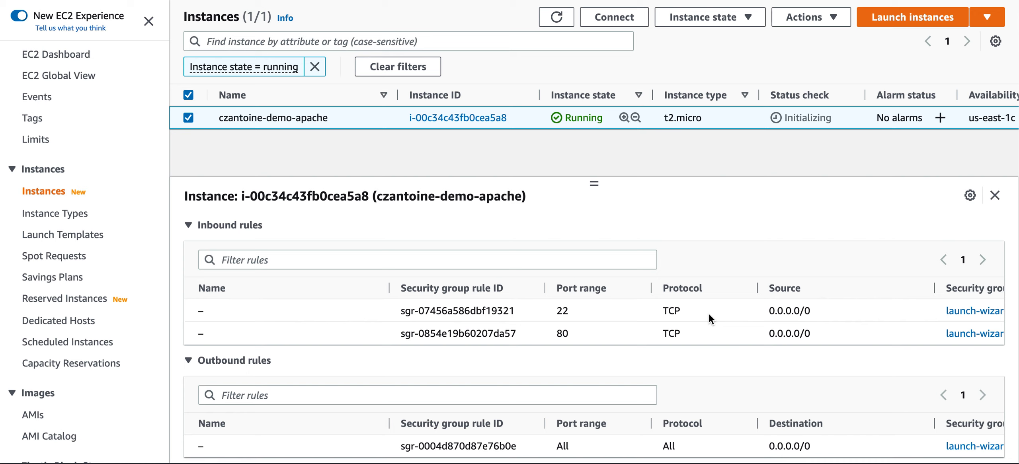
{"action": "scroll", "coordinate": [709, 314], "scroll_direction": "down", "scroll_amount": 1}
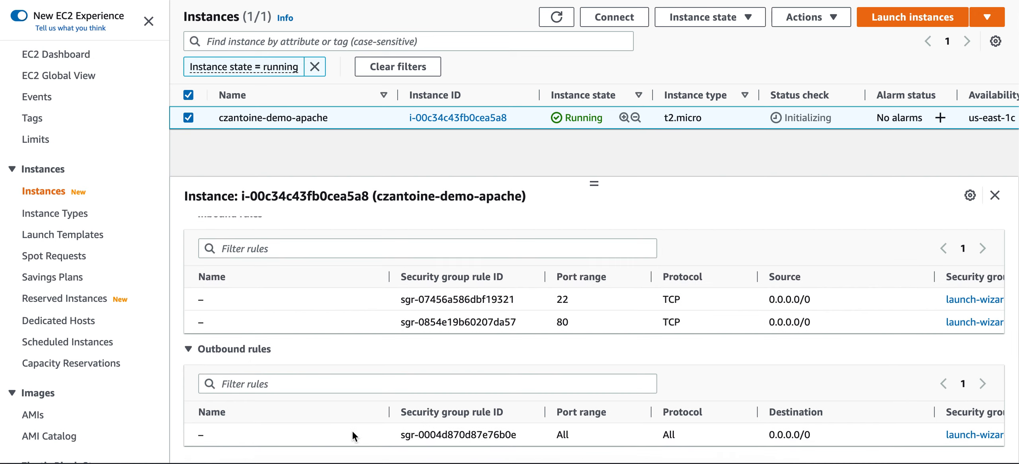
{"action": "left_click_drag", "start_coordinate": [403, 434], "coordinate": [813, 438]}
{"action": "left_click", "coordinate": [817, 433]}
Step: Open the instance's launch-wizard-1 security group in a separate browser tab
{"action": "scroll", "coordinate": [875, 293], "scroll_direction": "up", "scroll_amount": 3}
{"action": "scroll", "coordinate": [913, 282], "scroll_direction": "up", "scroll_amount": 2}
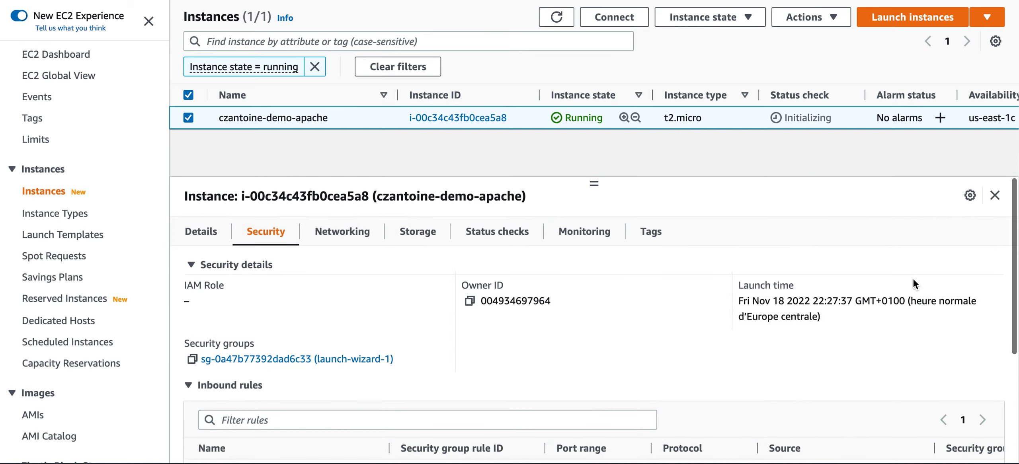
{"action": "right_click", "coordinate": [274, 360]}
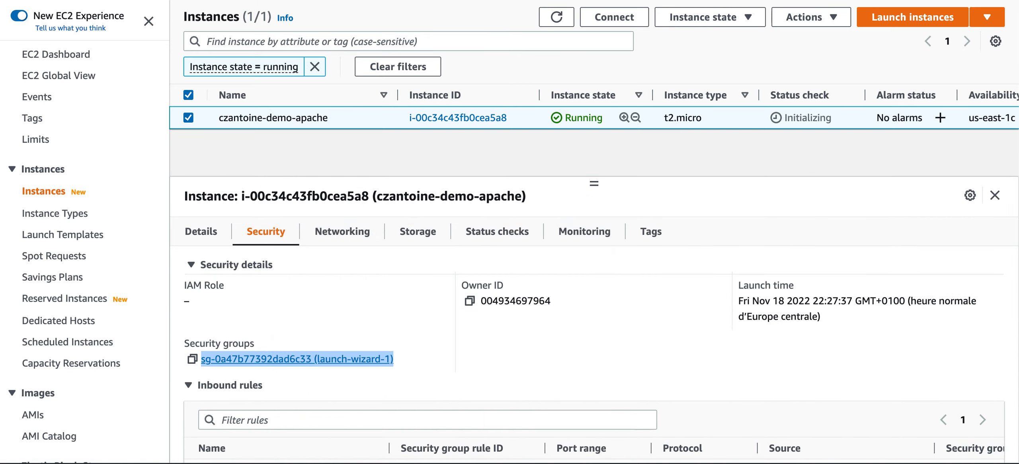
{"action": "left_click", "coordinate": [741, 1]}
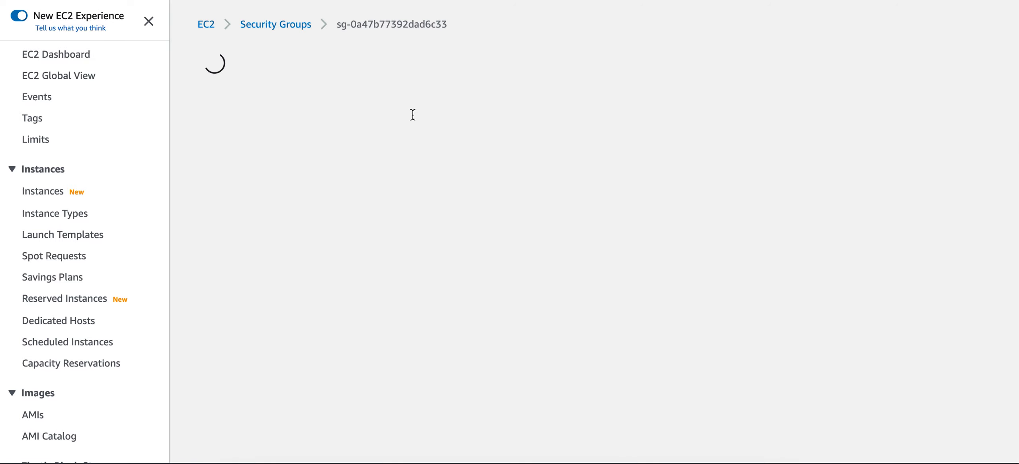
Step: Open the launch-wizard-1 security group's inbound rules for editing and examine the type options available for the HTTP rule
{"action": "scroll", "coordinate": [344, 331], "scroll_direction": "down", "scroll_amount": 2}
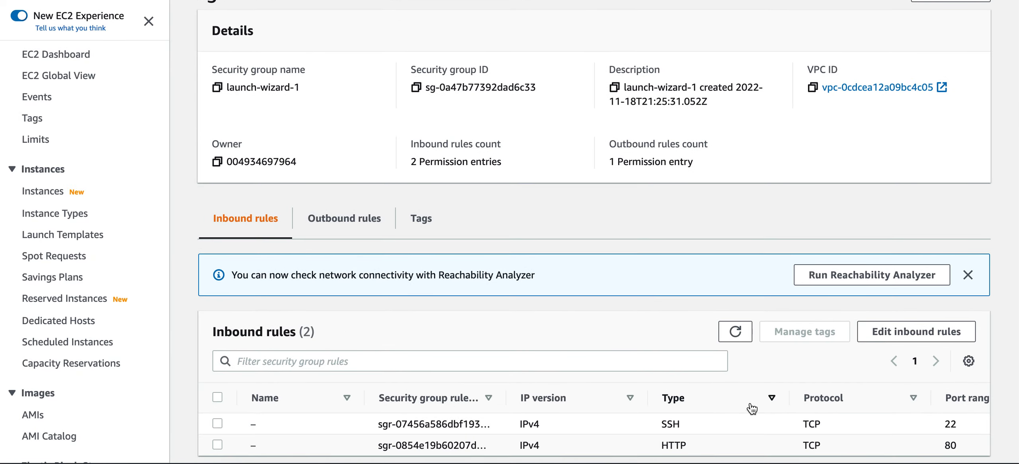
{"action": "left_click", "coordinate": [712, 426]}
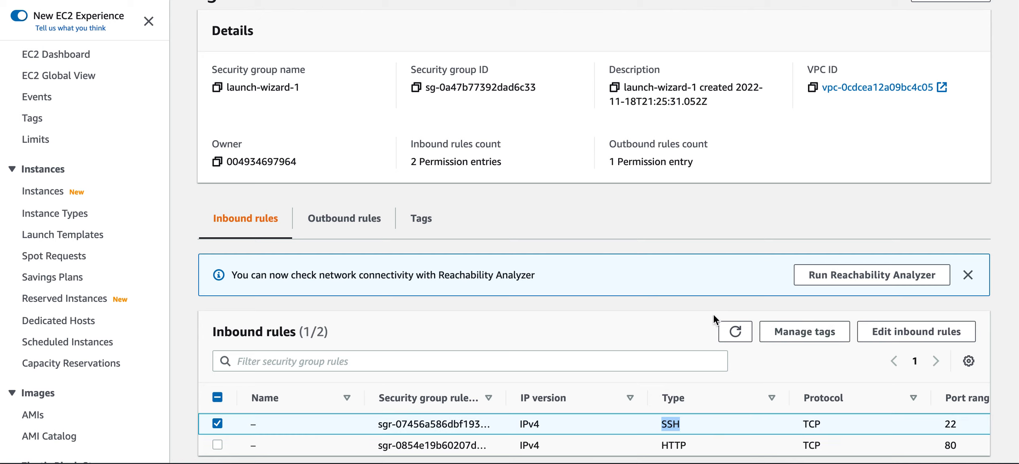
{"action": "left_click", "coordinate": [916, 333]}
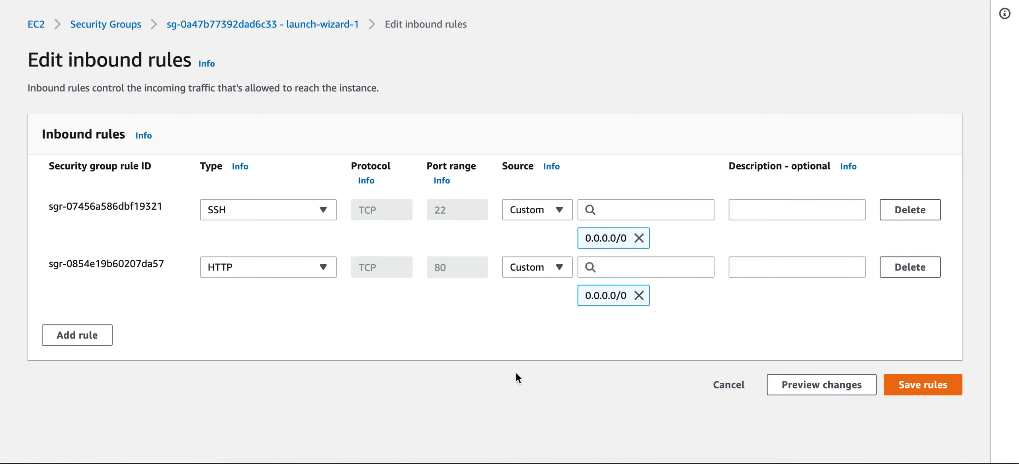
{"action": "left_click", "coordinate": [323, 266]}
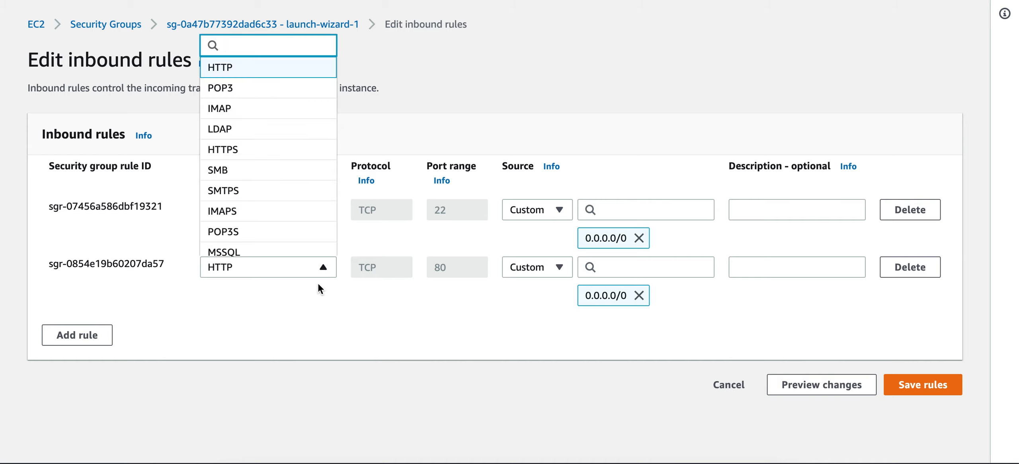
{"action": "left_click", "coordinate": [317, 283]}
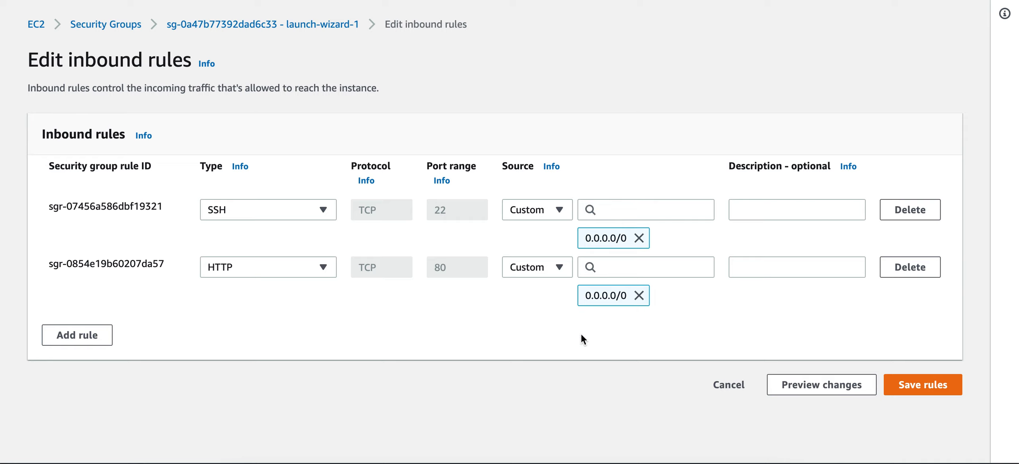
Step: Return to the running instances list, refresh it, and check the Apache demo instance's status checks
{"action": "left_click", "coordinate": [111, 27]}
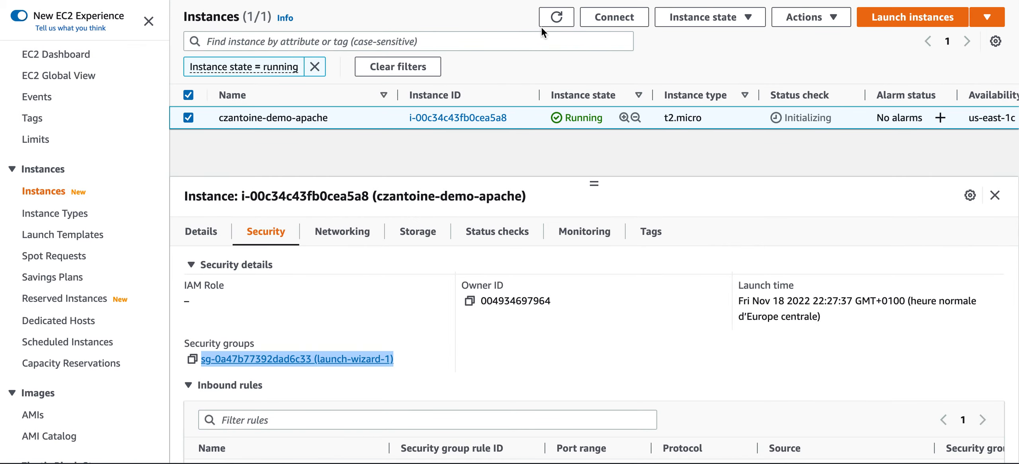
{"action": "left_click", "coordinate": [552, 20]}
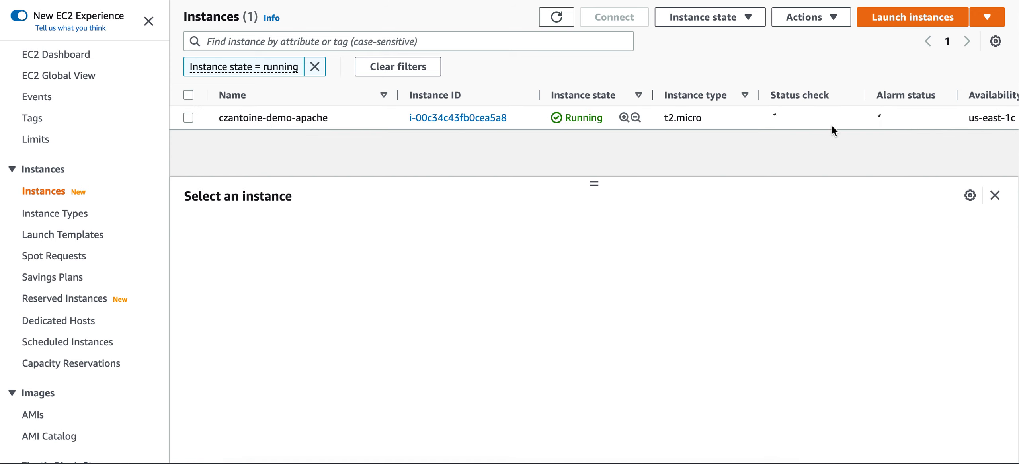
{"action": "left_click_drag", "start_coordinate": [835, 119], "coordinate": [788, 121]}
{"action": "left_click", "coordinate": [851, 145]}
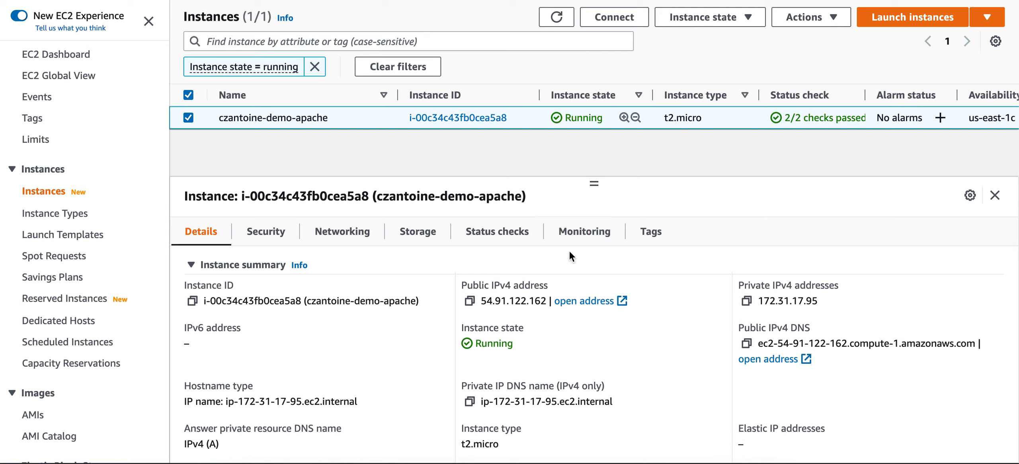
Step: Review the Apache demo instance's monitoring graphs, including CPU utilization and status check failures, and return to its details
{"action": "left_click", "coordinate": [578, 238]}
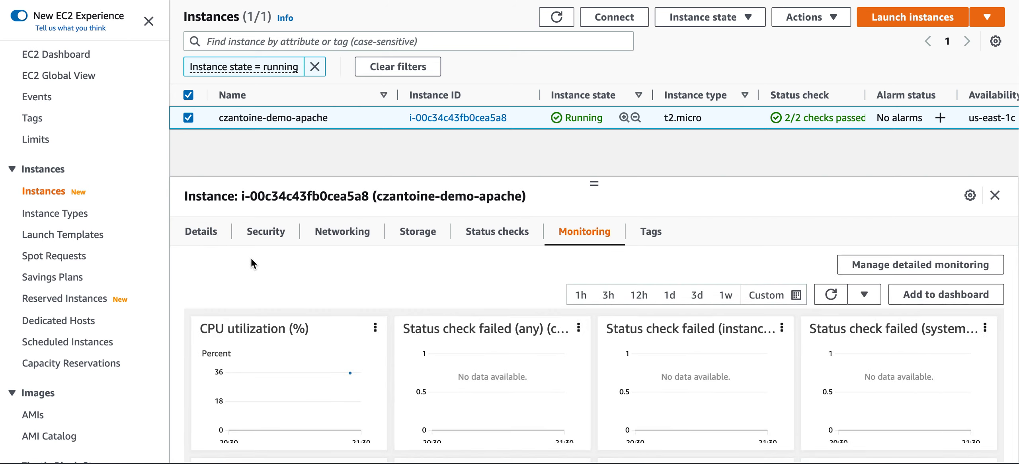
{"action": "scroll", "coordinate": [251, 258], "scroll_direction": "down", "scroll_amount": 5}
{"action": "scroll", "coordinate": [251, 258], "scroll_direction": "down", "scroll_amount": 3}
{"action": "scroll", "coordinate": [244, 258], "scroll_direction": "up", "scroll_amount": 10}
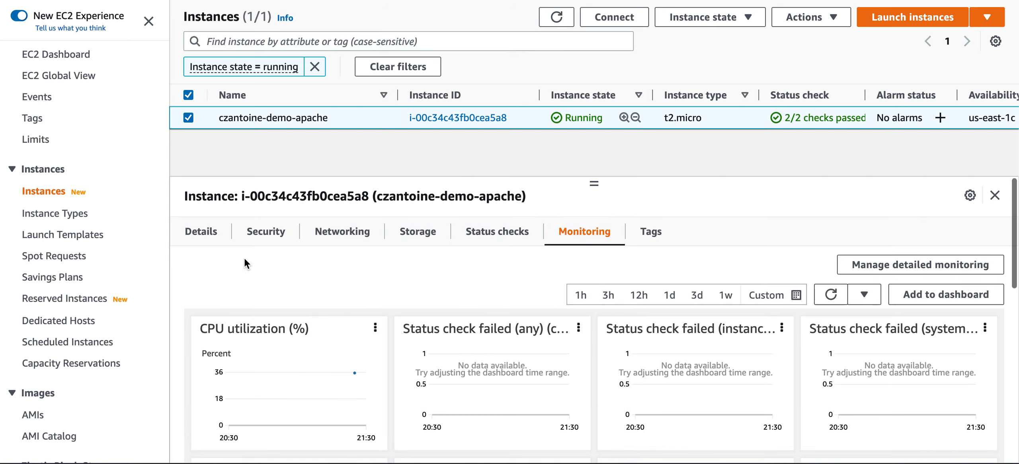
{"action": "left_click", "coordinate": [199, 234]}
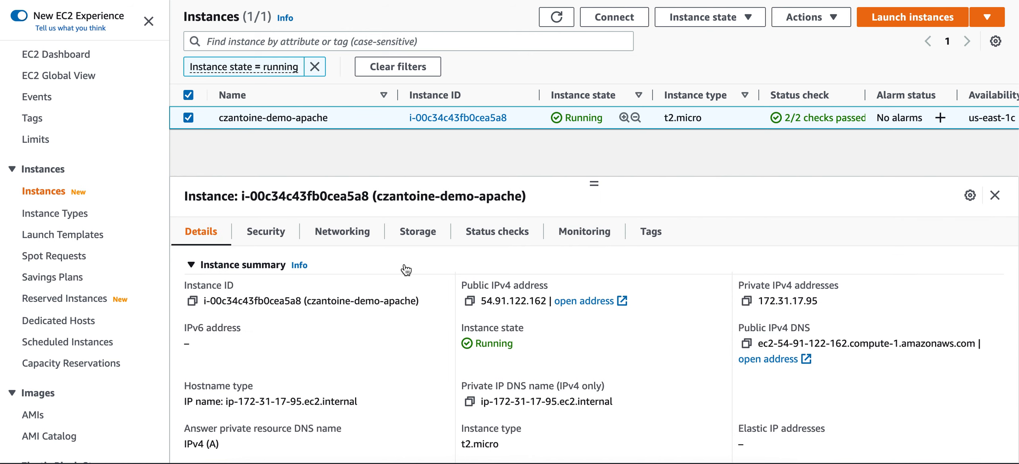